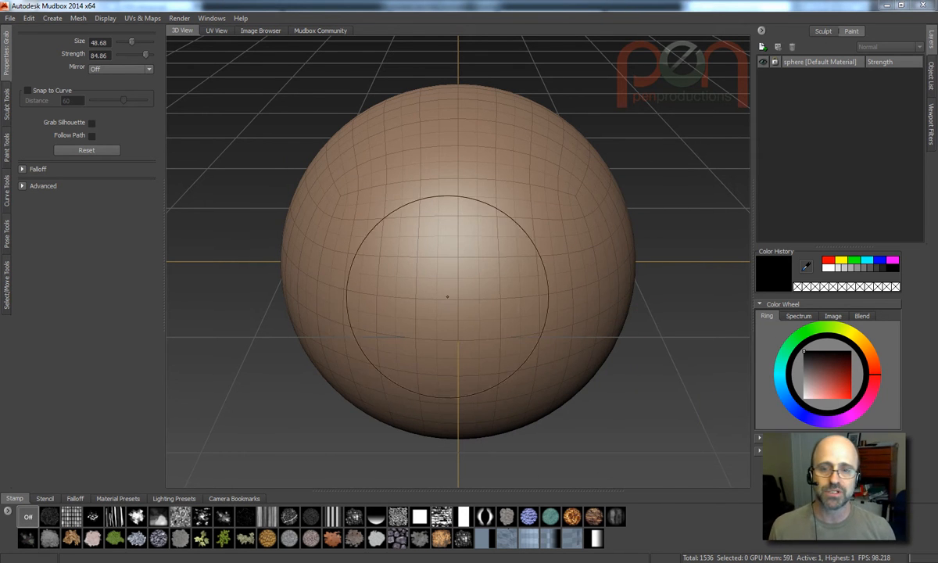
Step: Move the sphere upward along the Y axis with the Translate tool
alt+drag(458, 298, 461, 282)
right_drag(471, 286, 526, 341)
alt+drag(438, 317, 434, 301)
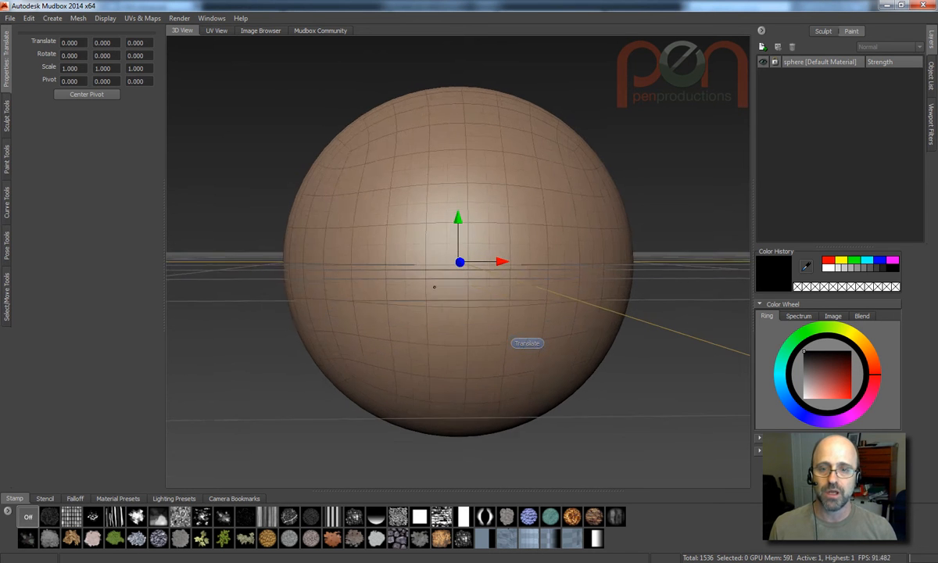
scroll(434, 301, down, 2)
drag(456, 222, 447, 153)
Step: Paint a freeze over the sphere's underside using the Freeze brush at a size of 25.88
alt+middle_drag(430, 195, 439, 308)
alt+drag(439, 308, 455, 301)
alt+middle_drag(455, 301, 450, 247)
mouse_move(450, 247)
alt+mouse_down()
mouse_move(439, 241)
mouse_move(440, 314)
mouse_move(435, 209)
mouse_move(440, 237)
mouse_move(469, 248)
mouse_move(465, 274)
mouse_move(442, 258)
alt+mouse_up()
right_drag(404, 272, 300, 216)
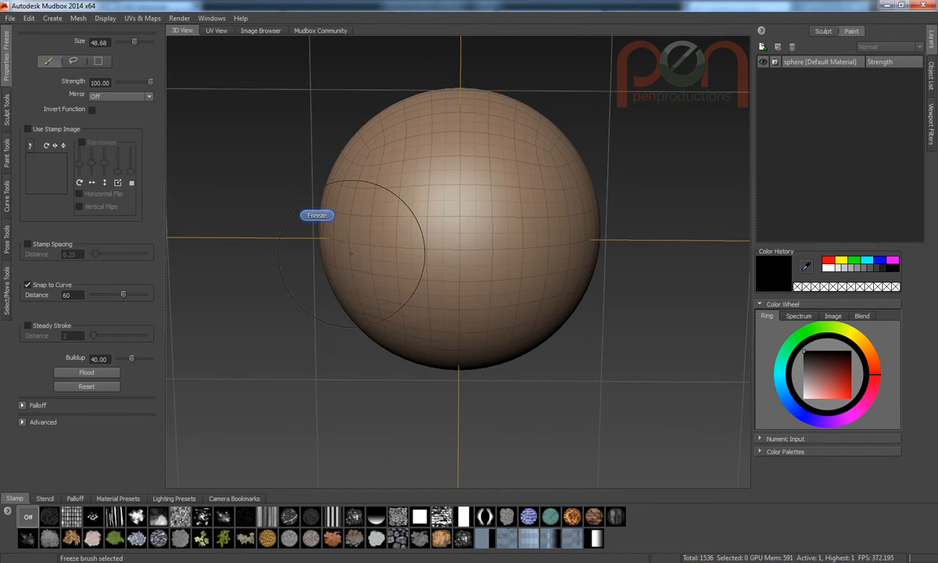
key(b)
drag(450, 247, 412, 246)
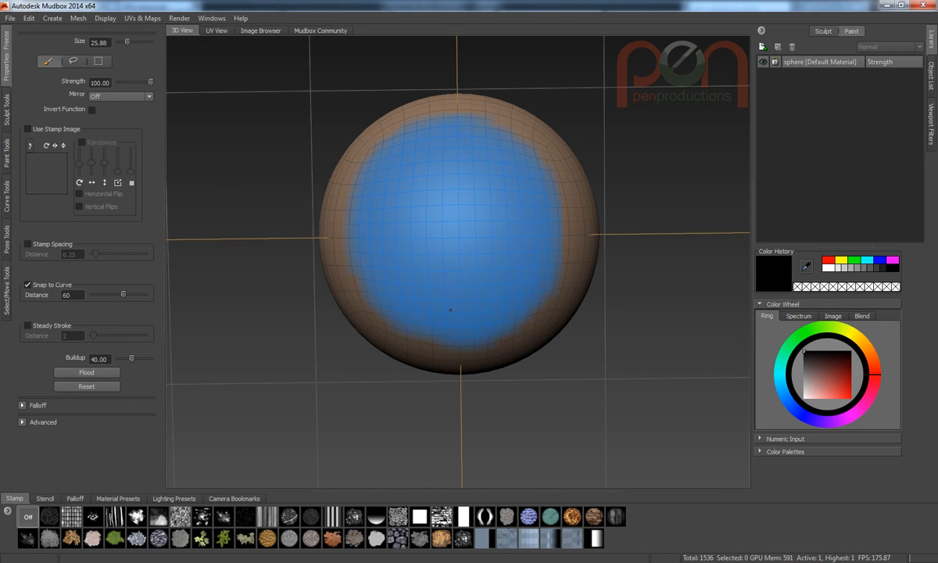
Step: Invert the freeze so only the underside stays editable, and show the Flatten tool's advanced options
mouse_move(530, 277)
alt+mouse_down()
mouse_move(471, 285)
mouse_move(461, 272)
mouse_move(444, 336)
mouse_move(457, 268)
mouse_move(456, 291)
mouse_move(460, 272)
mouse_move(477, 268)
mouse_move(416, 272)
alt+mouse_up()
key(space)
click(408, 244)
mouse_move(474, 264)
alt+mouse_down()
mouse_move(455, 231)
mouse_move(456, 203)
mouse_move(443, 256)
mouse_move(453, 282)
alt+mouse_up()
click(31, 396)
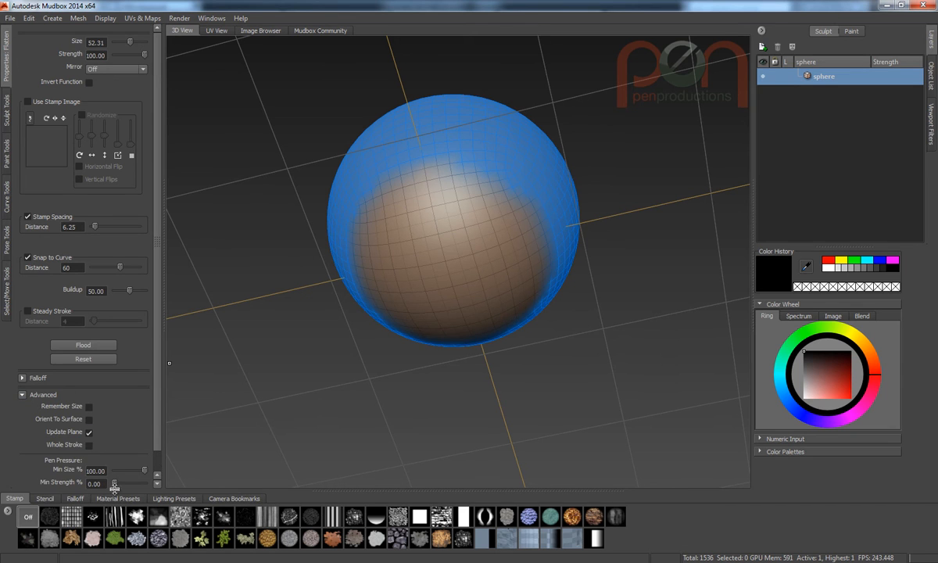
drag(156, 448, 158, 475)
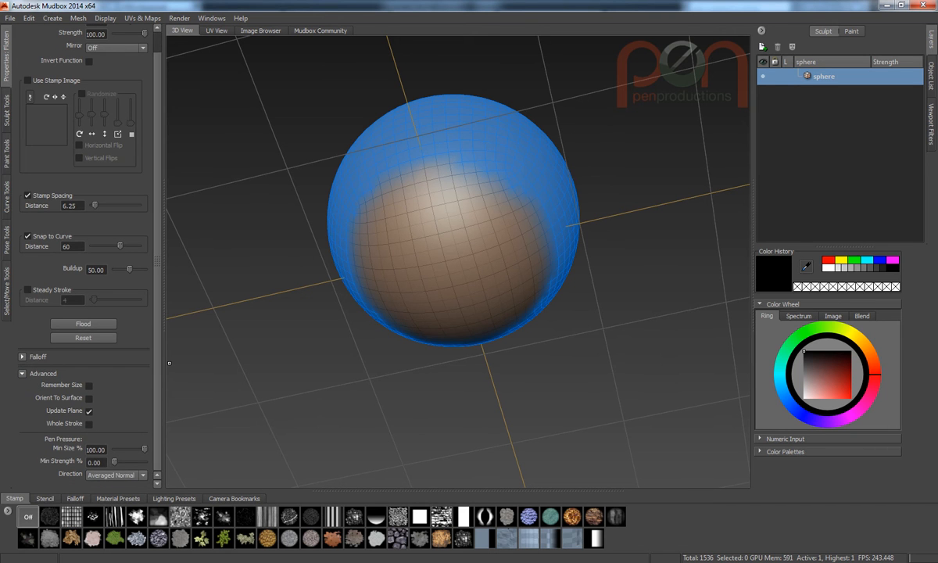
Step: Undo a trial flatten stroke on the underside and set the Flatten direction to Y
mouse_move(404, 264)
mouse_down()
mouse_move(422, 234)
mouse_move(446, 266)
mouse_move(406, 250)
mouse_move(464, 263)
mouse_up()
key(ctrl+z)
click(115, 475)
click(114, 501)
Step: Try flattening the underside along Y, undo the strokes and enlarge the brush to a size of 191.72
mouse_move(422, 249)
mouse_down()
mouse_move(438, 270)
mouse_move(410, 254)
mouse_move(461, 250)
mouse_move(476, 236)
mouse_up()
key(ctrl+z)
key(ctrl+z)
key(b)
drag(449, 277, 500, 277)
mouse_move(435, 329)
alt+mouse_down()
mouse_move(452, 260)
mouse_move(433, 255)
mouse_move(446, 247)
mouse_move(428, 329)
mouse_move(444, 269)
mouse_move(437, 333)
mouse_move(427, 258)
mouse_move(443, 324)
mouse_move(428, 325)
alt+mouse_up()
key(ctrl+z)
key(ctrl+z)
Step: Push the unfrozen underside of the sphere upward with the Grab tool
key(space)
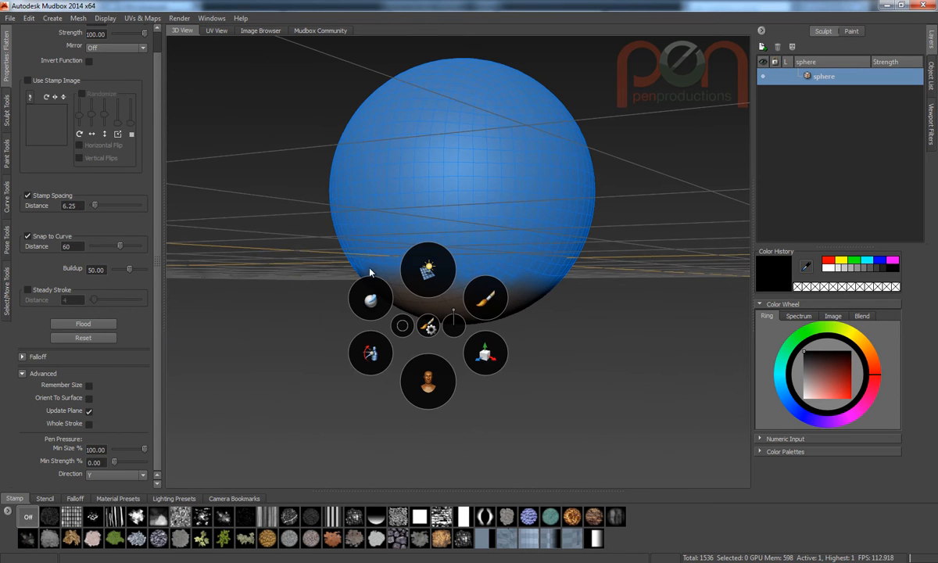
click(370, 298)
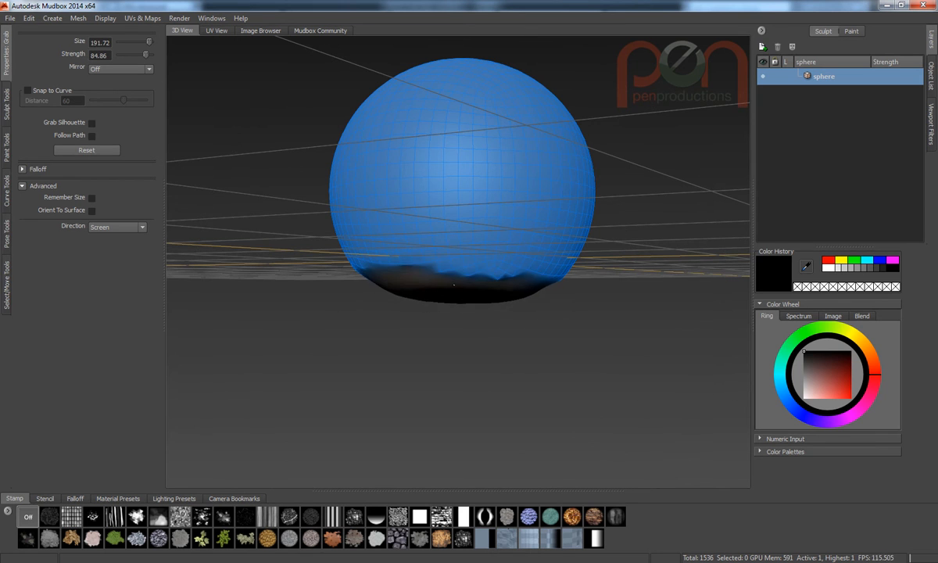
Step: Flatten the sphere's underside with the Flatten tool and clear the freeze from the mesh
mouse_move(459, 295)
alt+mouse_down()
mouse_move(435, 300)
mouse_move(425, 283)
mouse_move(426, 211)
mouse_move(394, 227)
alt+mouse_up()
key(space)
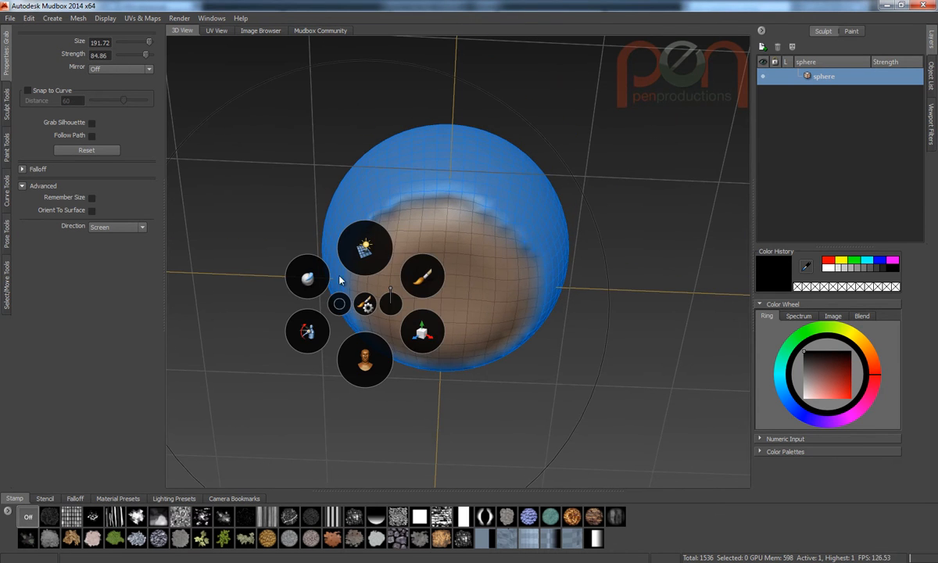
click(343, 276)
mouse_move(438, 283)
mouse_down()
mouse_move(457, 286)
mouse_move(477, 234)
mouse_move(474, 274)
mouse_move(472, 266)
mouse_move(442, 283)
mouse_move(432, 272)
mouse_up()
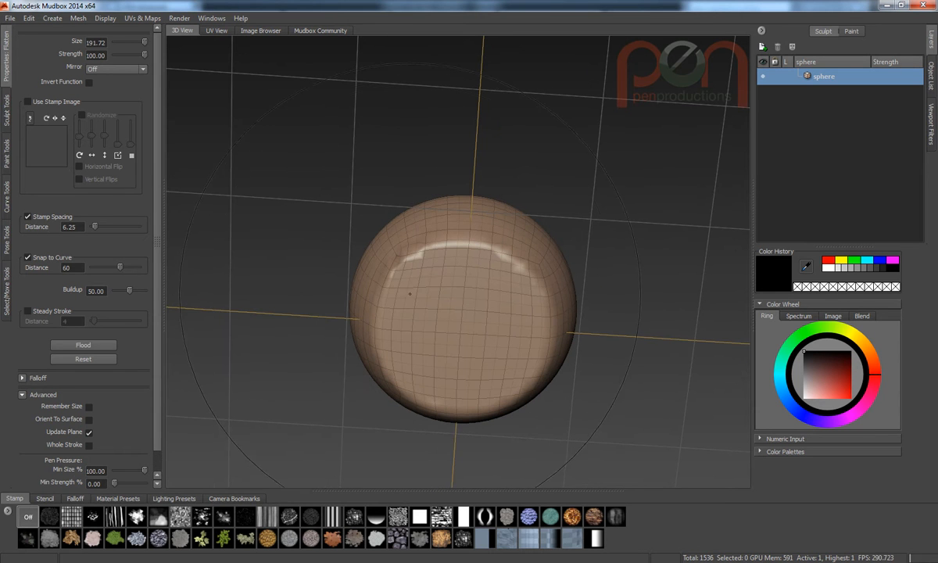
Step: Switch to the Grab tool with a brush size of 102.02, try pulling the mesh and undo the pull
key(space)
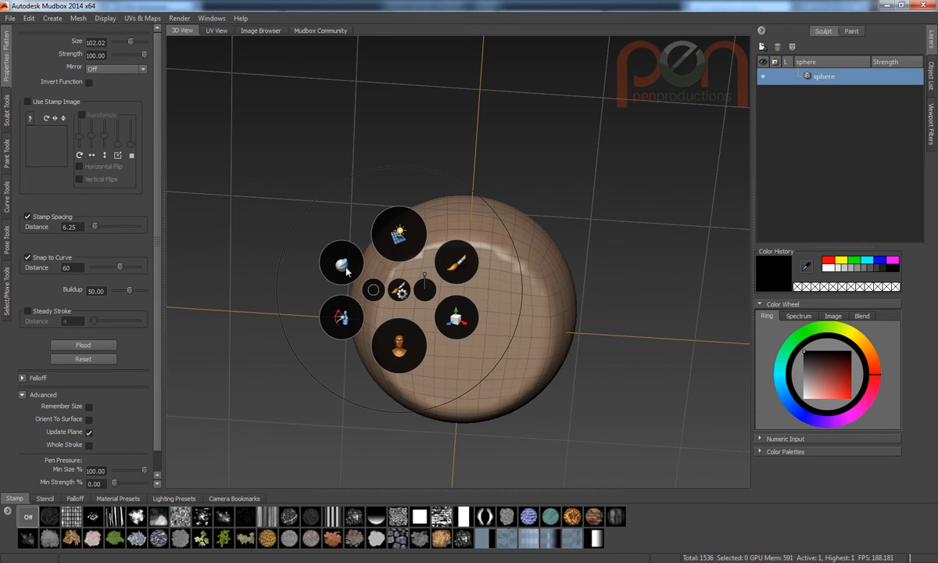
drag(346, 265, 334, 194)
alt+middle_drag(434, 262, 440, 240)
mouse_move(402, 258)
mouse_down()
mouse_move(344, 204)
mouse_move(390, 335)
mouse_up()
key(ctrl+z)
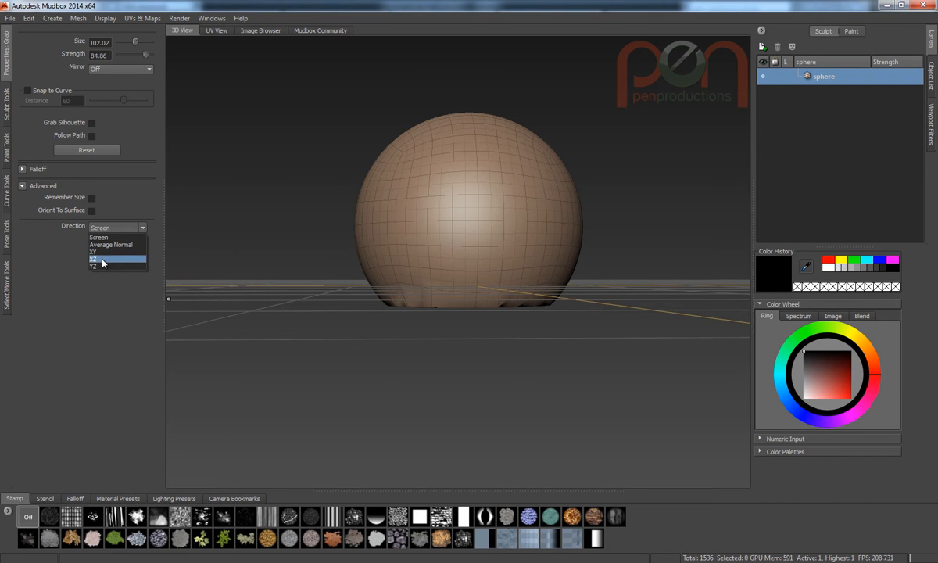
Step: Set the Grab direction to XZ and pull one side of the flat base outward along the ground plane
click(102, 259)
alt+drag(351, 328, 360, 205)
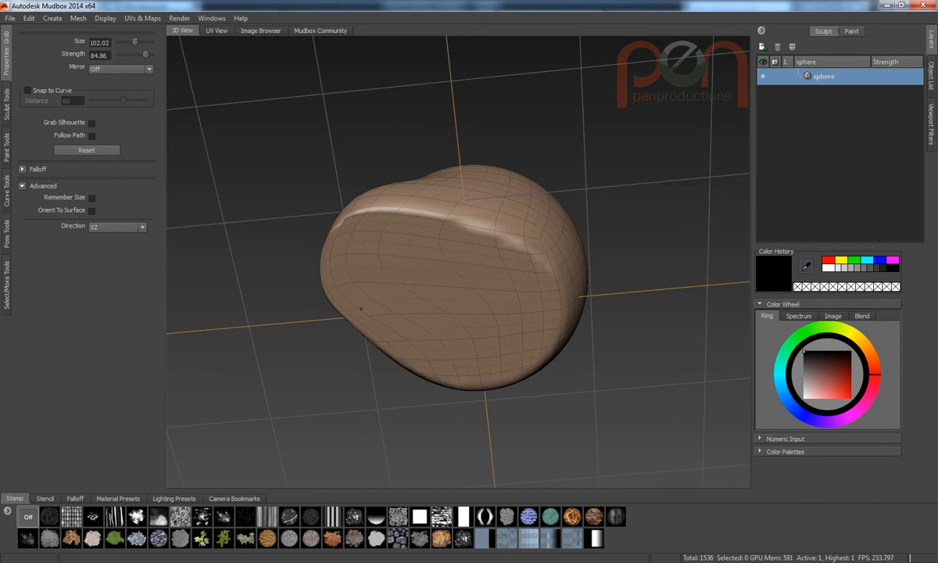
alt+middle_drag(370, 309, 455, 211)
alt+drag(455, 211, 469, 344)
Step: Set the Grab direction to Screen and pull the mesh into a rough mountain shape, also trying the YZ direction
click(117, 227)
click(114, 238)
mouse_move(460, 235)
mouse_down()
mouse_move(429, 199)
mouse_move(540, 133)
mouse_move(469, 204)
mouse_move(492, 223)
mouse_move(438, 351)
mouse_move(376, 297)
mouse_move(414, 373)
mouse_move(438, 336)
mouse_move(366, 329)
mouse_move(521, 263)
mouse_move(293, 287)
mouse_move(368, 313)
mouse_up()
click(117, 228)
click(112, 266)
click(129, 228)
click(114, 237)
Step: Shape the mountain's peaks with the Sculpt tool at size 50.22 and strength 9.52, with the falloff presets shown
key(1)
click(75, 498)
alt+drag(461, 258, 477, 224)
drag(117, 55, 125, 55)
alt+drag(498, 187, 477, 265)
mouse_move(535, 319)
alt+mouse_down()
mouse_move(537, 348)
mouse_move(796, 140)
mouse_move(486, 287)
mouse_move(479, 268)
mouse_move(459, 273)
mouse_move(477, 234)
mouse_move(461, 250)
mouse_move(463, 286)
mouse_move(423, 278)
alt+mouse_up()
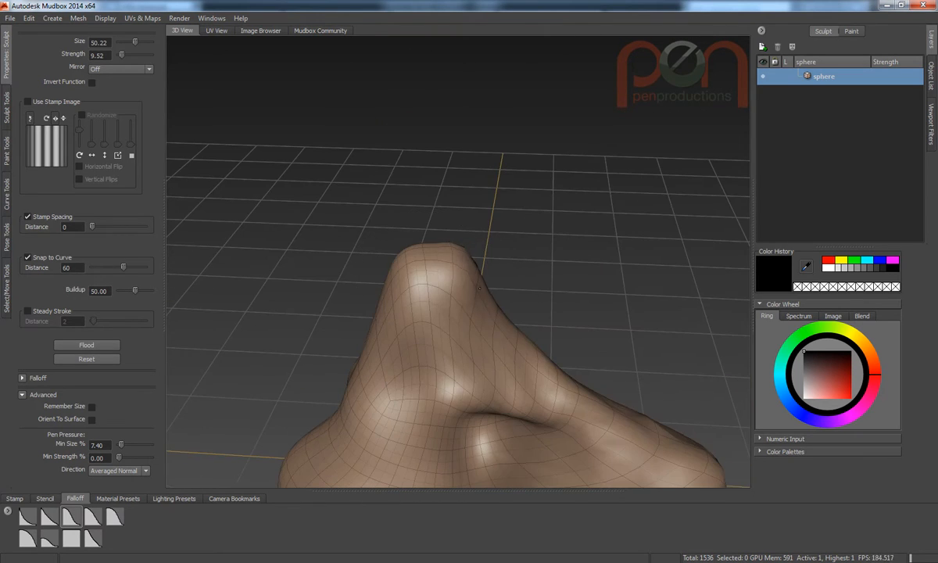
Step: Sculpt ridges and slopes around the mountain, reducing the Sculpt brush size to 37.87
alt+drag(490, 294, 433, 258)
mouse_move(373, 259)
alt+mouse_down()
mouse_move(443, 296)
mouse_move(450, 268)
mouse_move(570, 236)
mouse_move(385, 248)
mouse_move(429, 241)
mouse_move(457, 258)
mouse_move(426, 261)
mouse_move(451, 227)
alt+mouse_up()
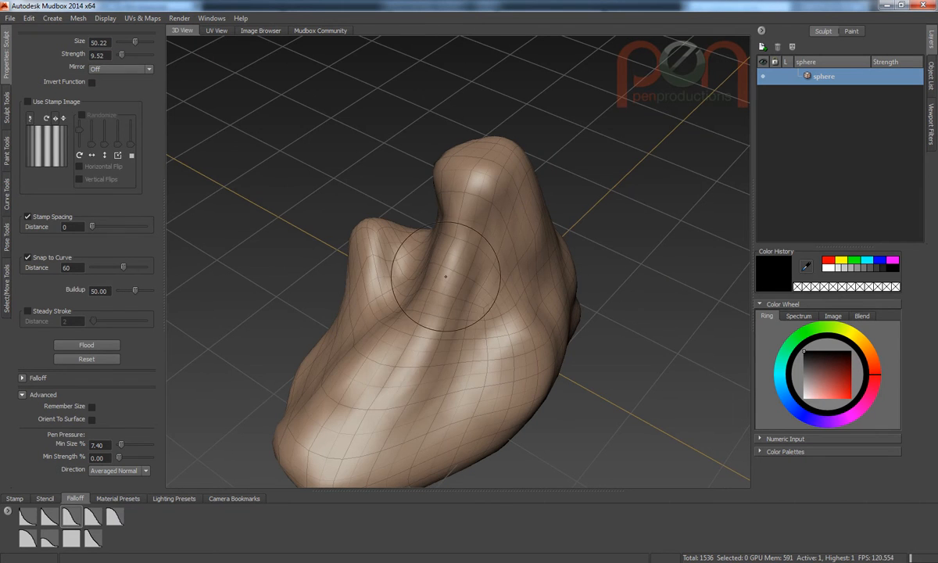
mouse_move(375, 368)
alt+mouse_down()
mouse_move(376, 339)
mouse_move(450, 281)
alt+mouse_up()
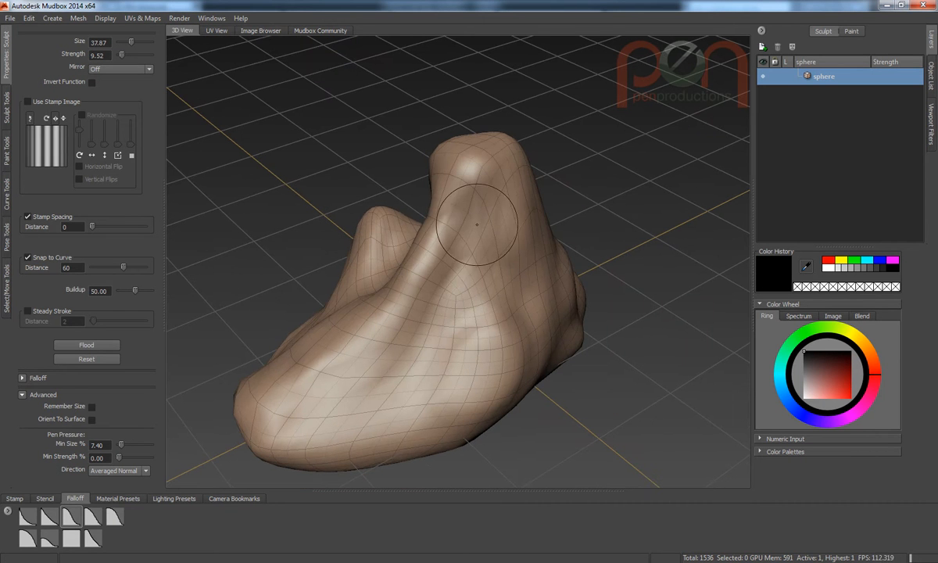
alt+drag(374, 397, 459, 262)
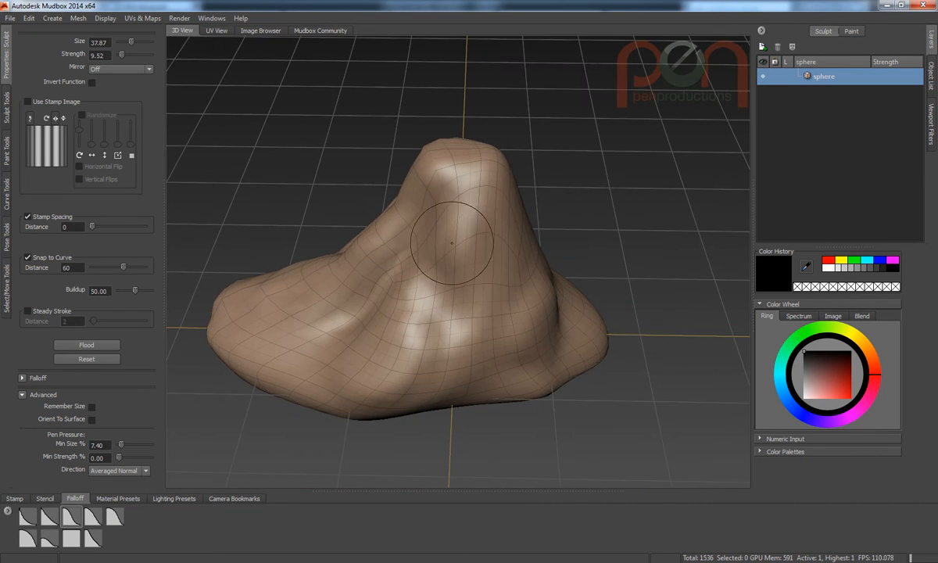
mouse_move(453, 357)
alt+mouse_down()
mouse_move(437, 295)
mouse_move(414, 315)
mouse_move(436, 246)
alt+mouse_up()
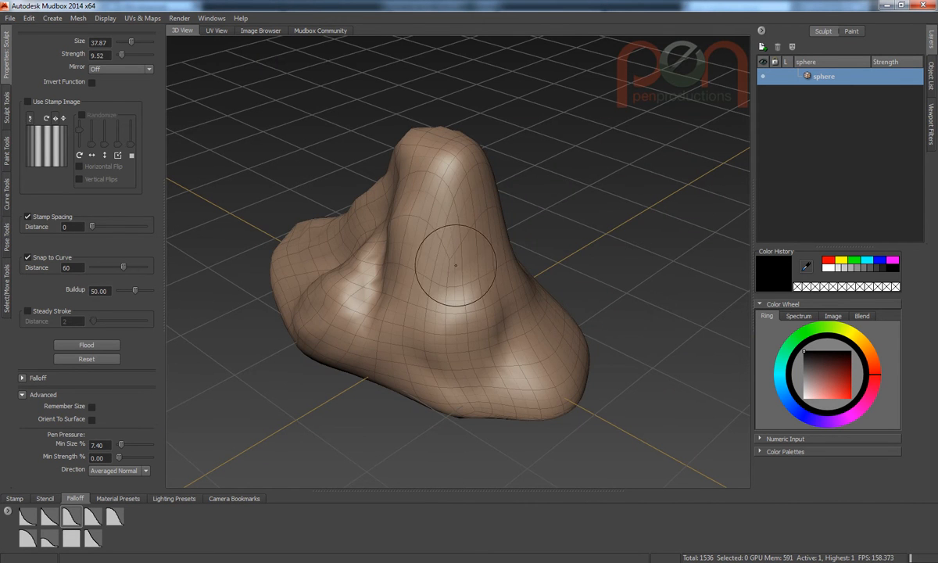
alt+drag(459, 300, 450, 290)
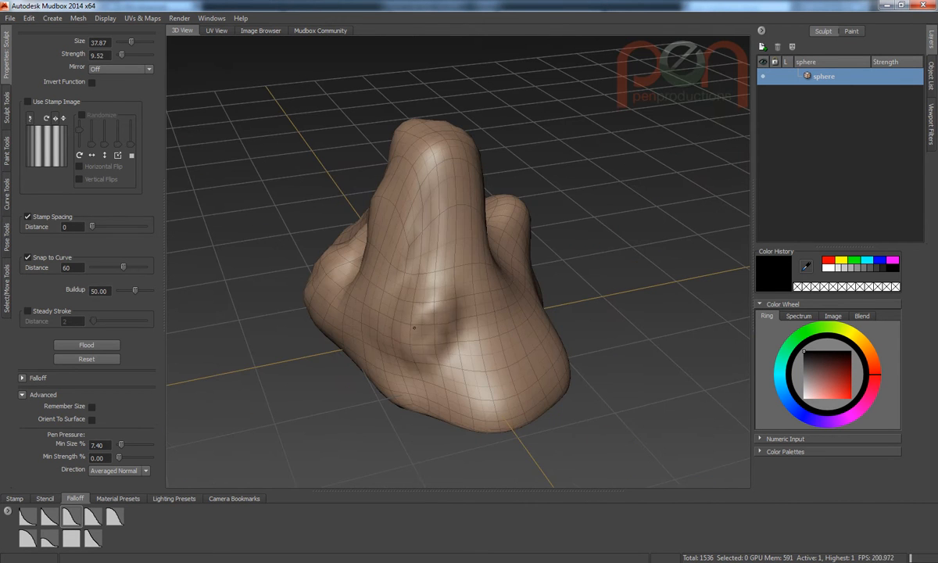
Step: Reshape the outline of the mountain's flat base using the Grab tool with direction XZ and a size of 78.15
mouse_move(474, 330)
alt+mouse_down()
mouse_move(400, 308)
mouse_move(511, 202)
alt+mouse_up()
key(space)
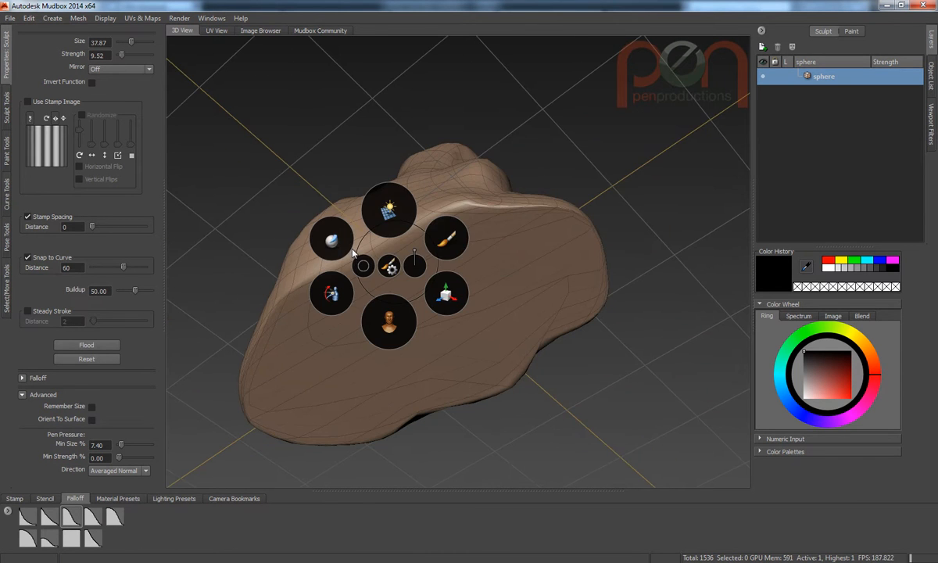
drag(330, 236, 338, 201)
mouse_move(375, 230)
alt+mouse_down()
mouse_move(433, 245)
mouse_move(431, 258)
alt+mouse_up()
key(b)
drag(431, 258, 476, 258)
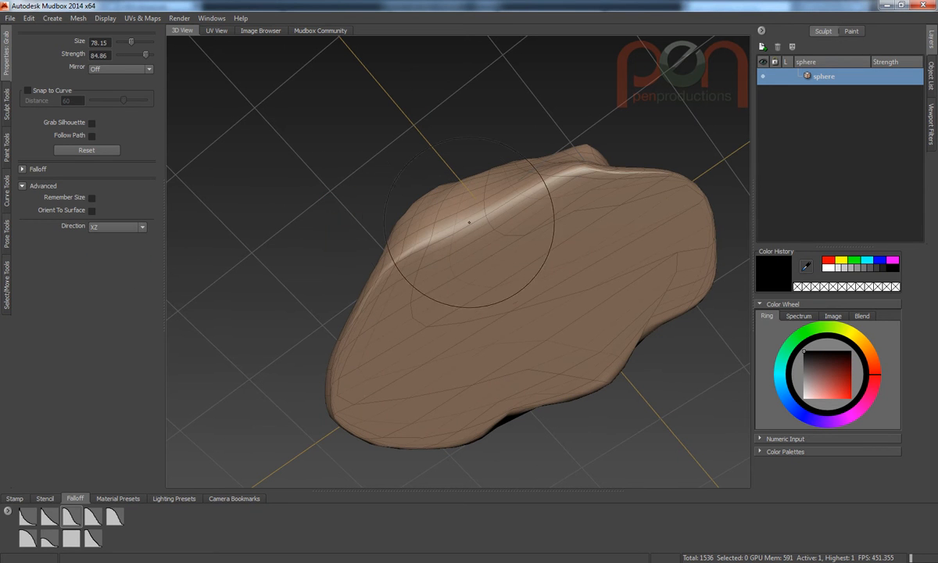
alt+drag(417, 255, 367, 290)
mouse_move(306, 336)
alt+mouse_down()
mouse_move(352, 375)
mouse_move(414, 355)
mouse_move(509, 406)
mouse_move(647, 242)
mouse_move(320, 258)
mouse_move(398, 249)
alt+mouse_up()
mouse_move(517, 386)
alt+mouse_down()
mouse_move(416, 308)
mouse_move(356, 297)
mouse_move(455, 317)
mouse_move(440, 304)
mouse_move(430, 313)
mouse_move(479, 294)
mouse_move(422, 344)
mouse_move(534, 356)
mouse_move(525, 314)
mouse_move(508, 299)
mouse_move(449, 278)
mouse_move(471, 295)
alt+mouse_up()
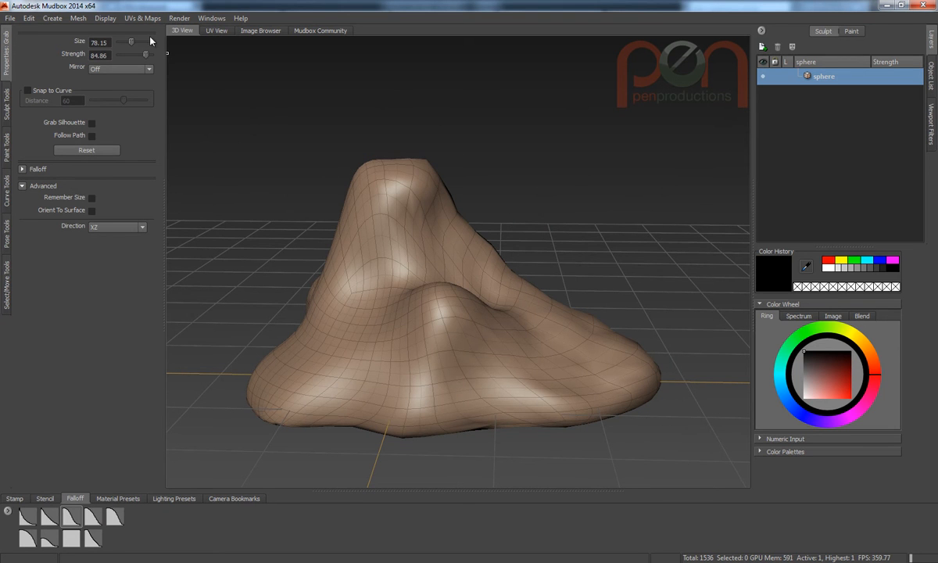
Step: Start a new Retopologize operation for the sphere mesh and move its dialog off the mountain
click(78, 18)
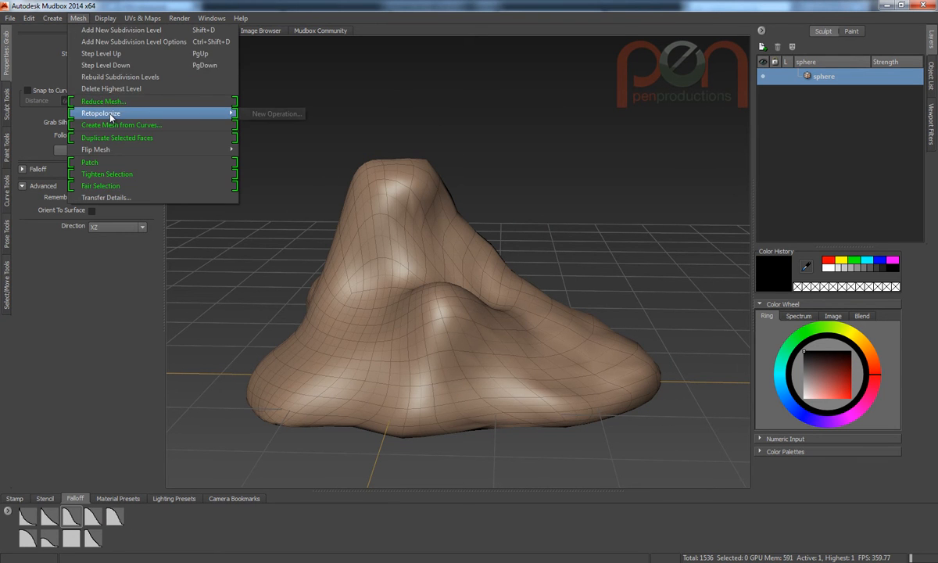
mouse_move(203, 114)
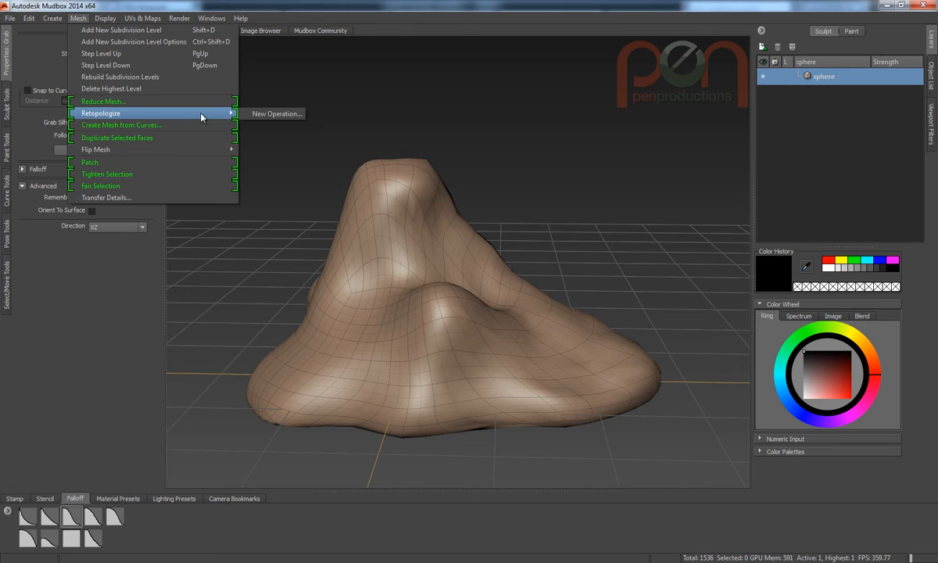
click(270, 115)
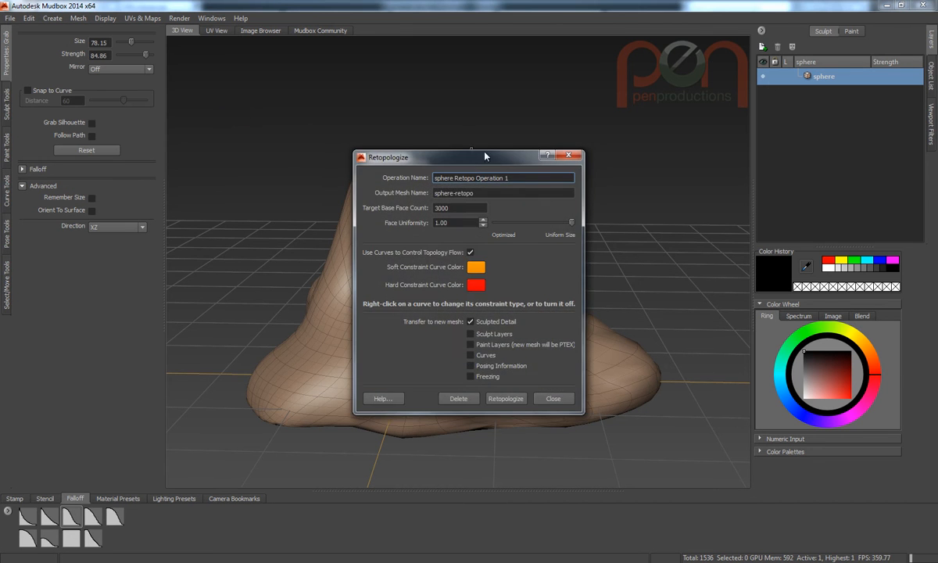
drag(472, 164, 606, 87)
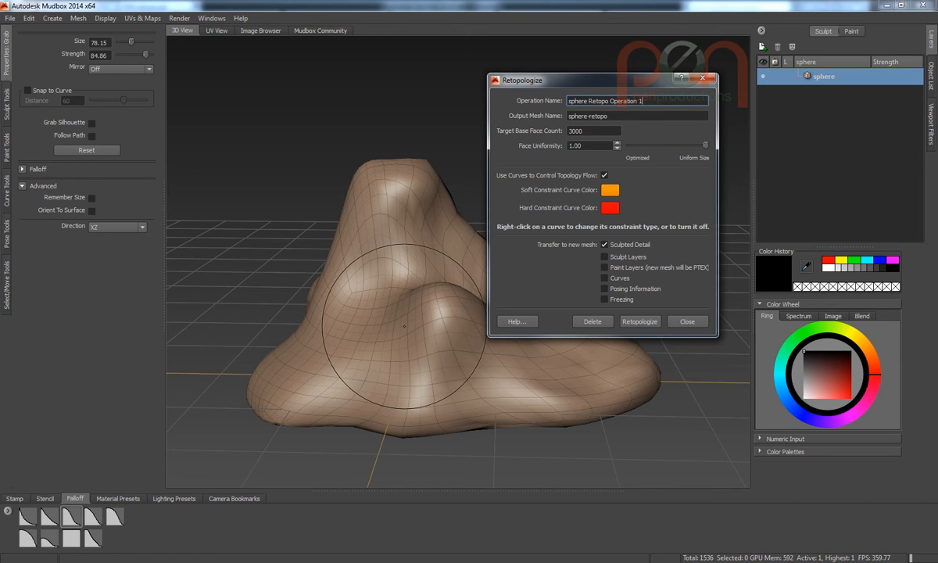
Step: Check the mesh at its lower and highest subdivision levels and set the target base face count to 600
click(395, 288)
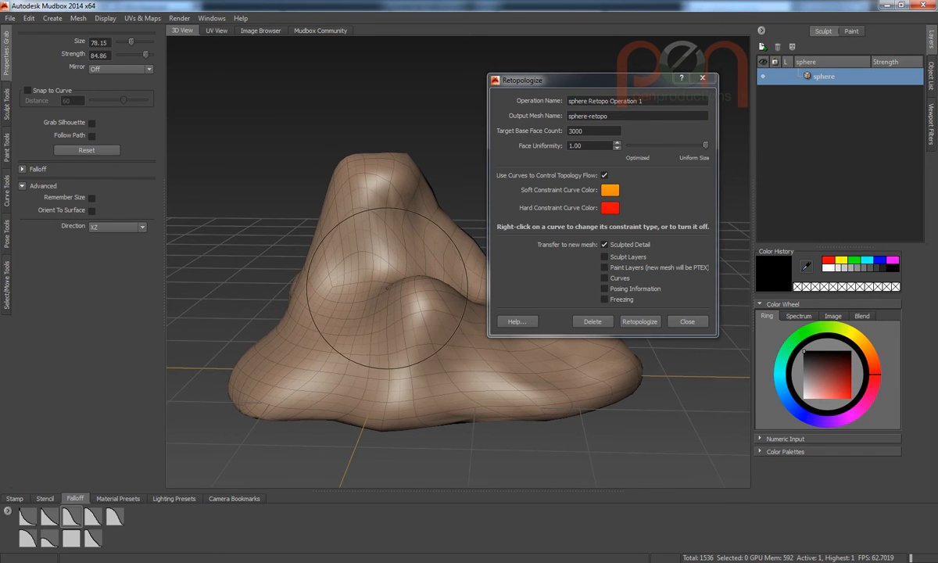
key(Page_Down)
mouse_move(402, 297)
alt+middle_down()
mouse_move(388, 299)
mouse_move(396, 297)
alt+middle_up()
key(Page_Up)
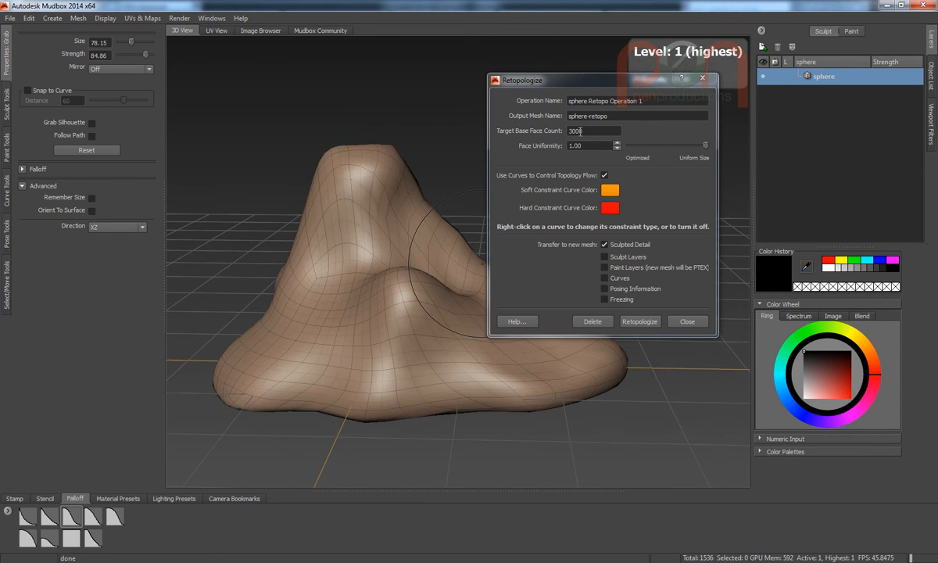
drag(583, 131, 540, 192)
alt+middle_drag(373, 311, 387, 312)
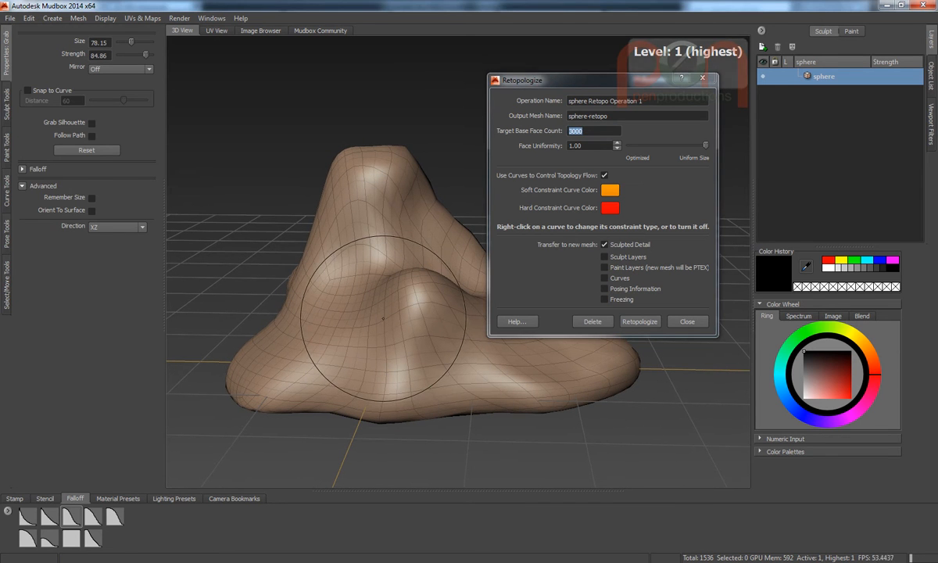
key(6)
double_click(584, 135)
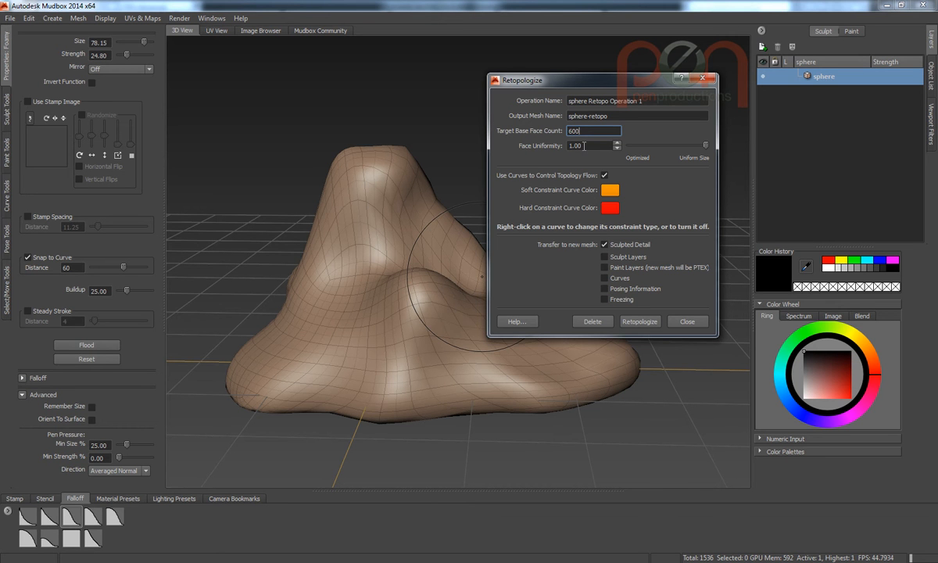
Step: Turn off the transfer of sculpted detail to the new mesh
mouse_move(400, 285)
alt+mouse_down()
mouse_move(426, 283)
mouse_move(340, 287)
alt+mouse_up()
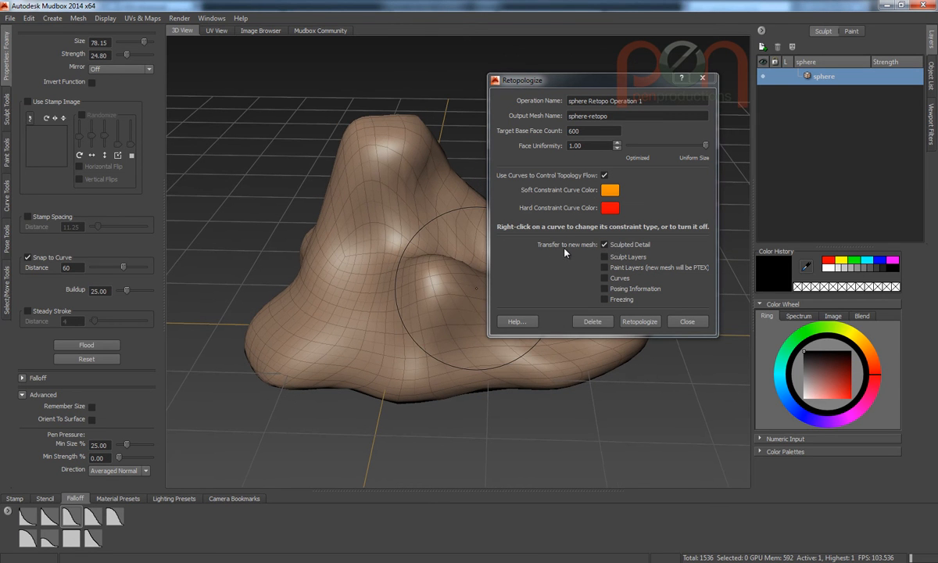
click(606, 244)
mouse_move(404, 287)
alt+mouse_down()
mouse_move(317, 313)
mouse_move(232, 245)
mouse_move(367, 273)
mouse_move(406, 310)
mouse_move(438, 309)
mouse_move(471, 273)
mouse_move(344, 266)
mouse_move(333, 246)
mouse_move(415, 238)
mouse_move(449, 223)
alt+mouse_up()
mouse_move(395, 242)
alt+mouse_down()
mouse_move(317, 258)
mouse_move(373, 250)
alt+mouse_up()
alt+drag(455, 300, 396, 291)
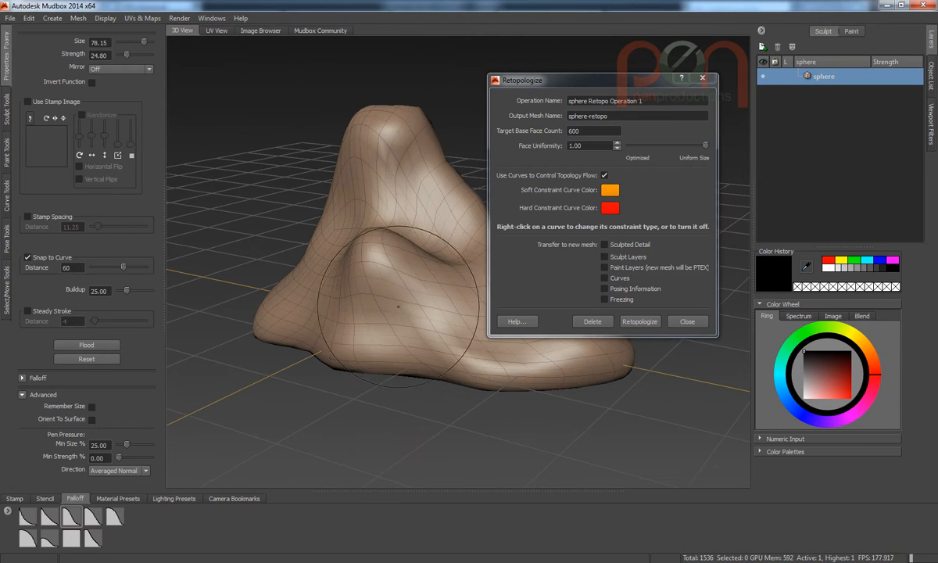
Step: Run the retopology and inspect the new mesh's topology from several sides
click(639, 321)
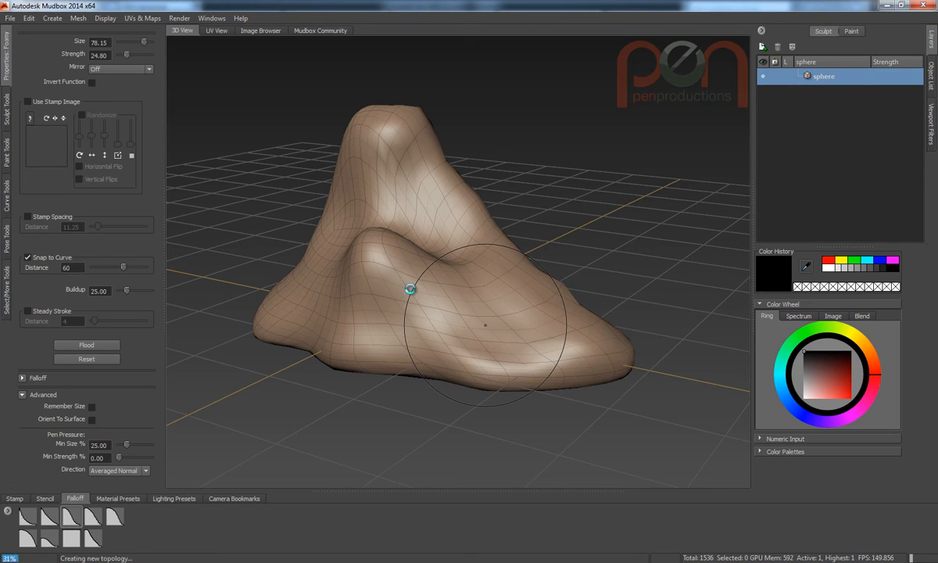
mouse_move(477, 258)
alt+mouse_down()
mouse_move(376, 336)
mouse_move(290, 282)
mouse_move(349, 352)
mouse_move(534, 341)
mouse_move(419, 334)
mouse_move(482, 318)
mouse_move(342, 335)
mouse_move(422, 310)
mouse_move(615, 311)
mouse_move(594, 317)
mouse_move(500, 391)
mouse_move(391, 328)
mouse_move(270, 283)
alt+mouse_up()
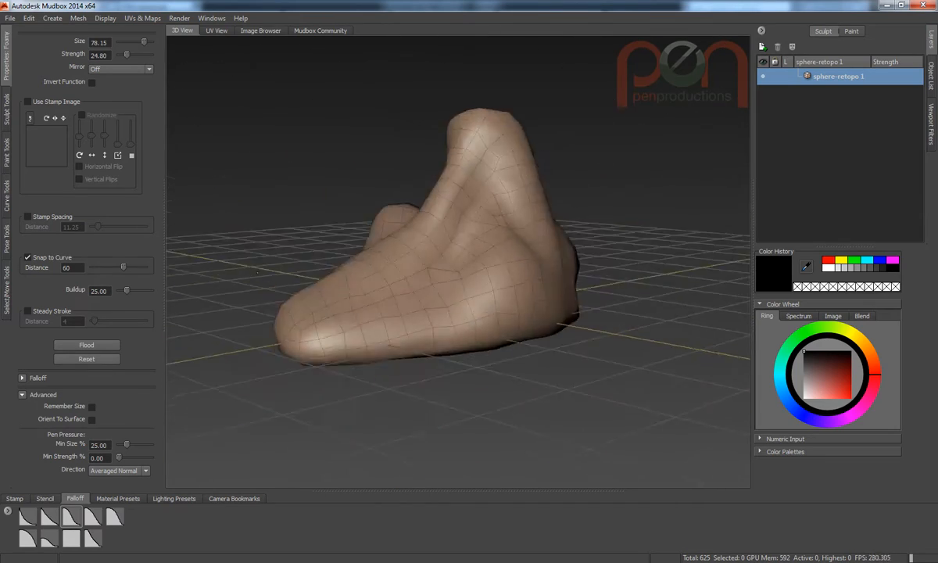
alt+drag(404, 270, 498, 279)
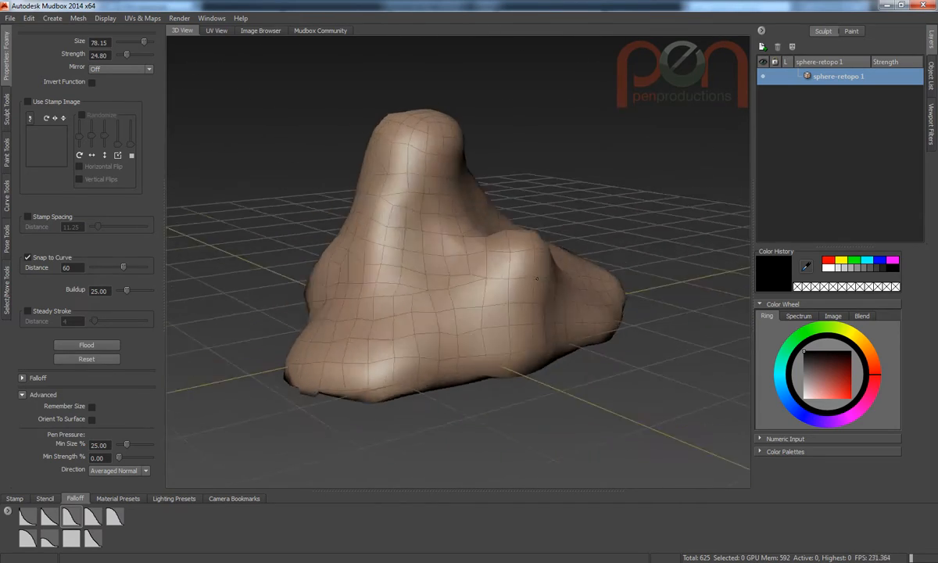
mouse_move(583, 273)
alt+mouse_down()
mouse_move(540, 352)
mouse_move(501, 329)
mouse_move(471, 293)
mouse_move(547, 279)
mouse_move(450, 278)
mouse_move(478, 310)
mouse_move(482, 283)
mouse_move(467, 286)
mouse_move(477, 283)
alt+mouse_up()
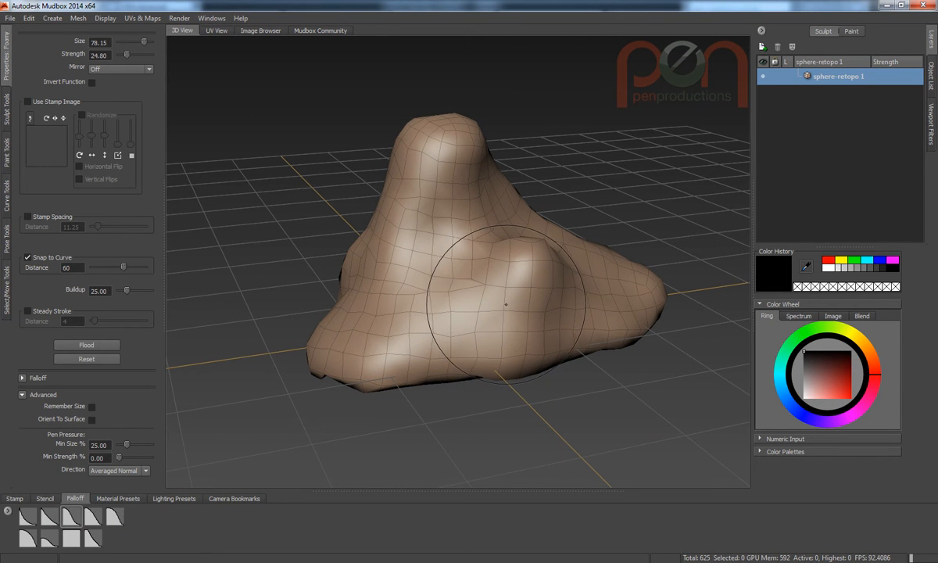
Step: Subdivide the retopologized mountain twice to level 2 and add a new sculpt layer
alt+drag(506, 305, 513, 306)
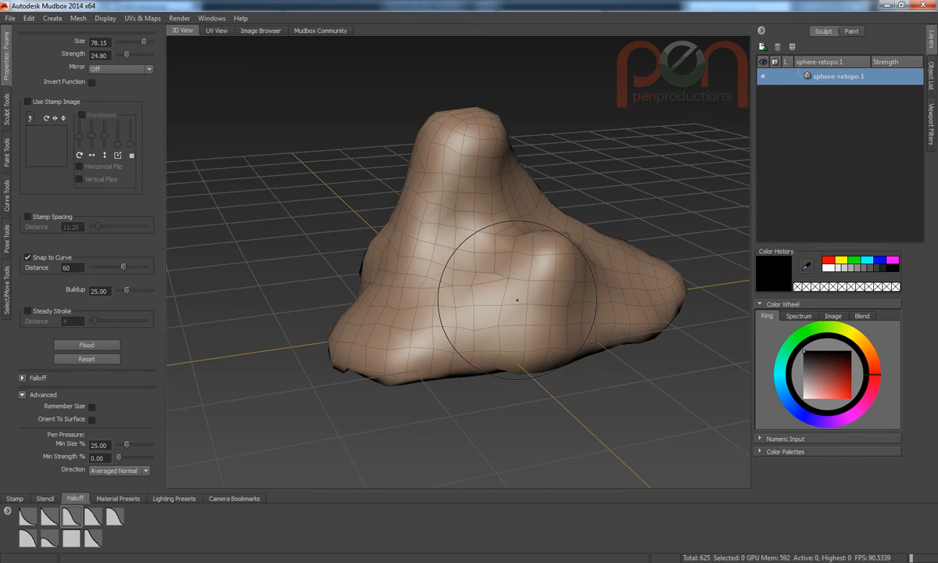
key(shift+d)
key(shift+d)
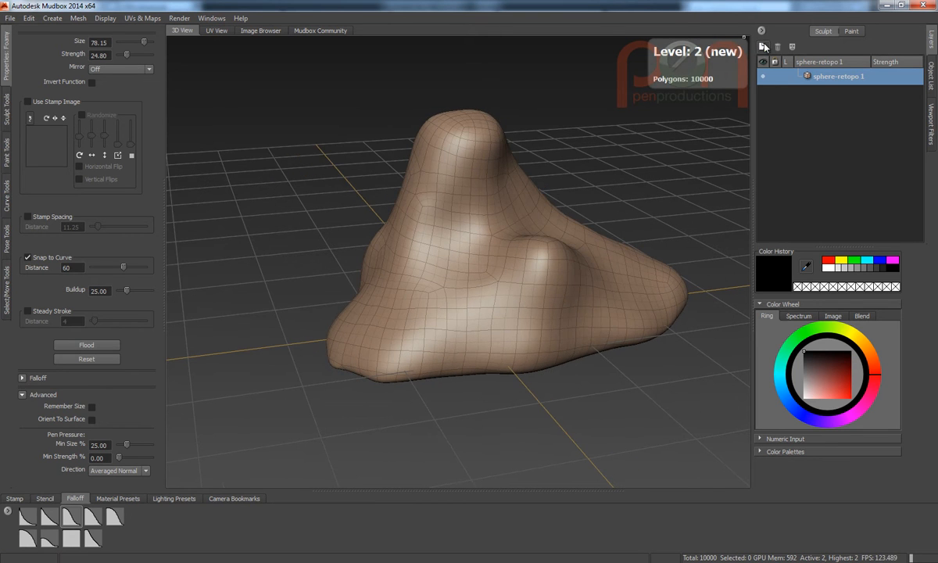
click(763, 46)
Step: Switch to the Sculpt tool at size 61.06 and strength 3.24 and raise subtle forms on the mountain's front slope, undoing a stroke
mouse_move(539, 275)
alt+mouse_down()
mouse_move(449, 291)
mouse_move(433, 303)
mouse_move(502, 281)
alt+mouse_up()
right_click(463, 278)
click(409, 255)
alt+drag(450, 294, 515, 305)
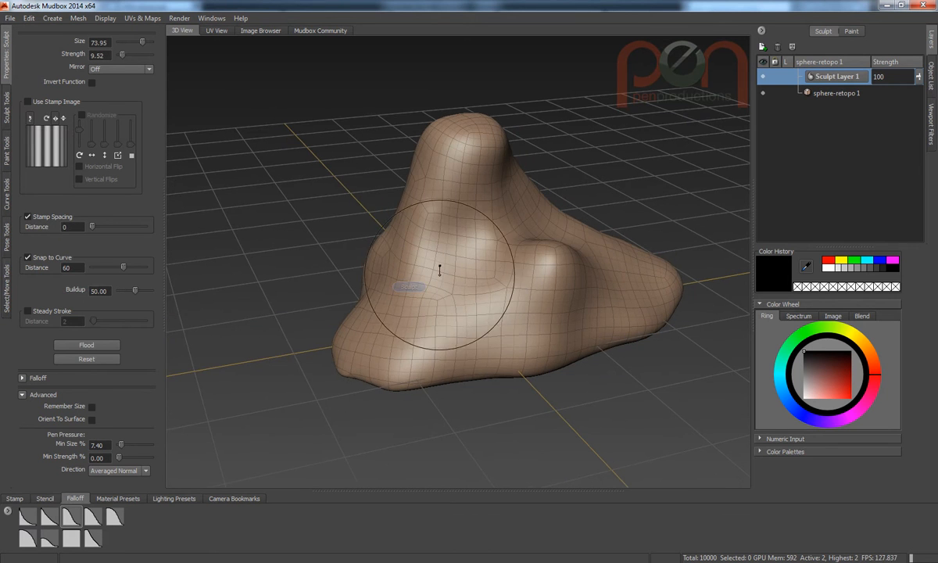
mouse_move(440, 272)
alt+mouse_down()
mouse_move(441, 232)
mouse_move(456, 245)
mouse_move(460, 237)
mouse_move(450, 236)
alt+mouse_up()
key(ctrl+z)
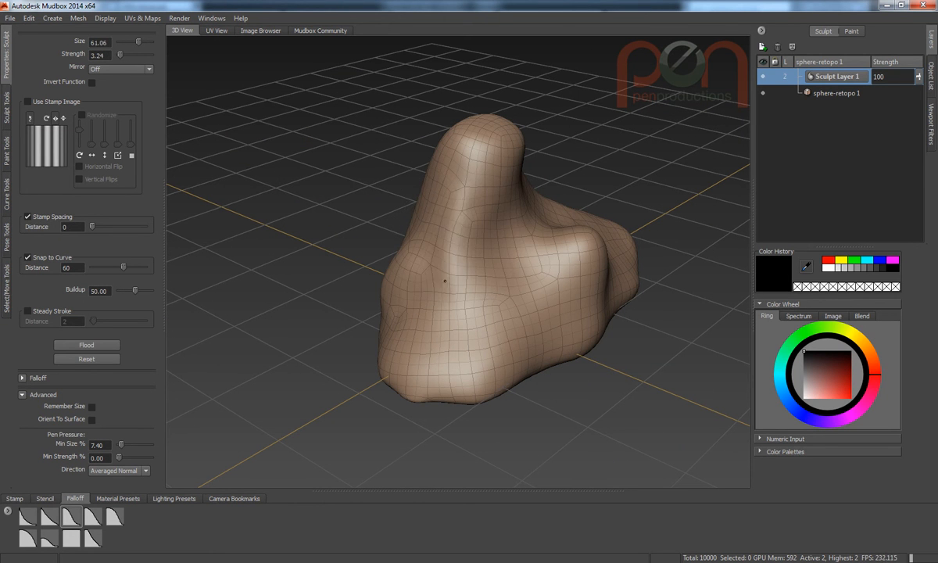
alt+drag(500, 309, 394, 276)
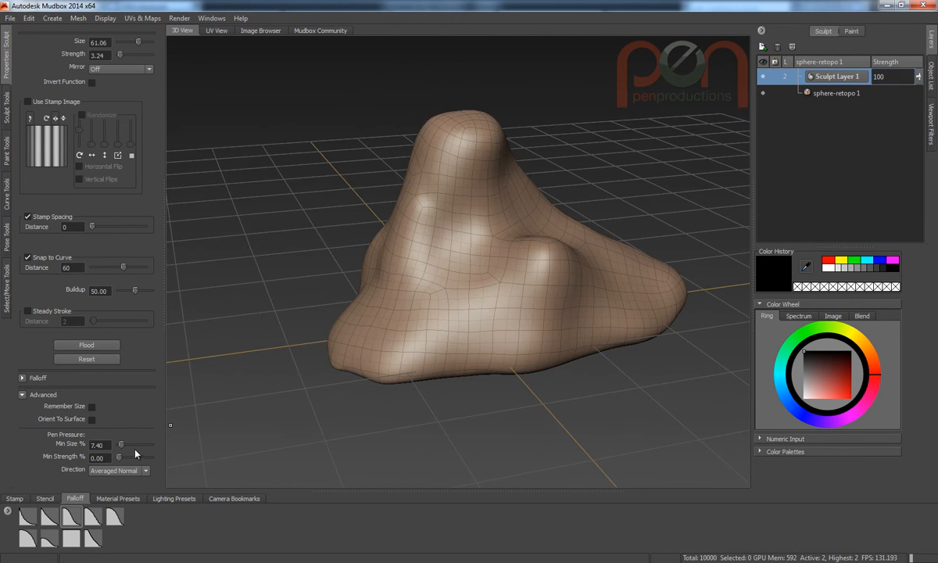
Step: Set the minimum pen-pressure size to 19.30%, choose a rounder falloff, and build rock bulges on the front at size 39.19 and strength 5.02
drag(121, 445, 126, 445)
alt+drag(391, 225, 409, 250)
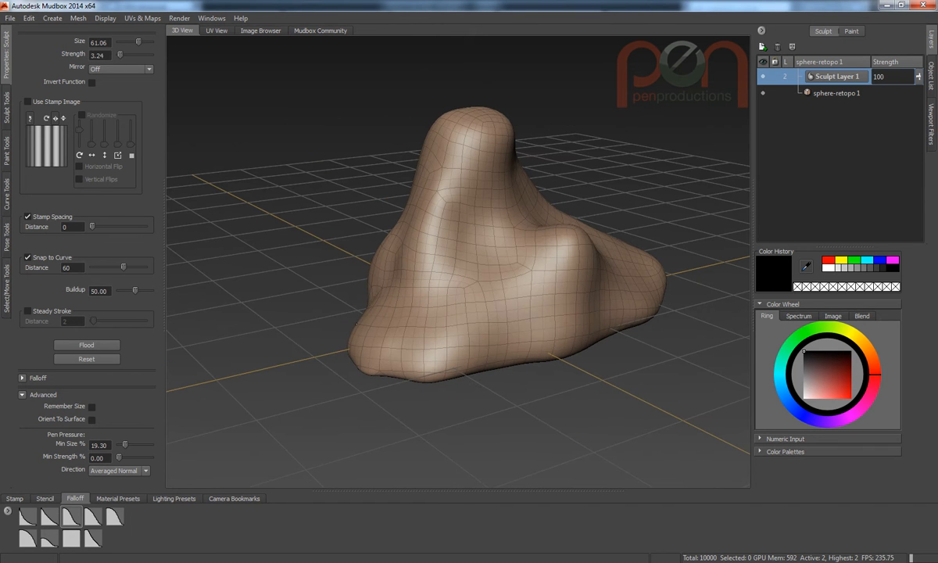
drag(382, 337, 433, 340)
mouse_move(481, 311)
alt+mouse_down()
mouse_move(507, 252)
mouse_move(419, 237)
mouse_move(426, 305)
alt+mouse_up()
click(114, 520)
mouse_move(440, 219)
alt+mouse_down()
mouse_move(429, 311)
mouse_move(452, 331)
mouse_move(500, 308)
mouse_move(433, 338)
alt+mouse_up()
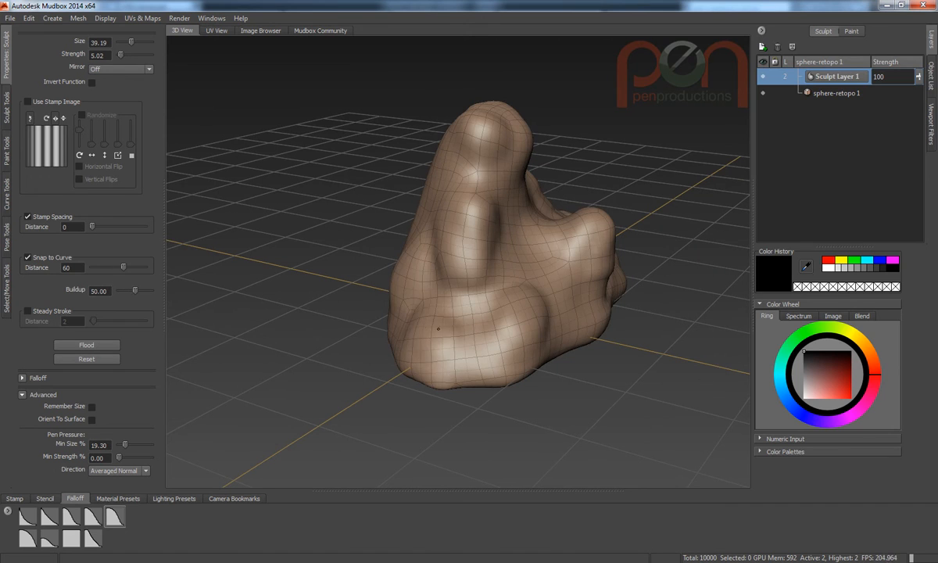
Step: Check the mesh at its base level, return to level 2, and sculpt rounded rock bulges around the remaining slopes
key(Page_Down)
key(Page_Down)
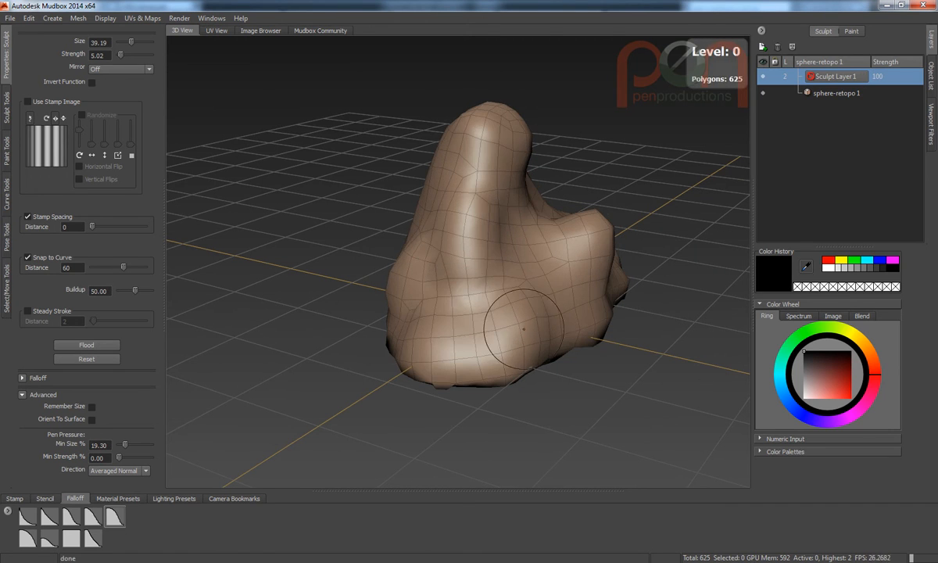
mouse_move(557, 323)
alt+mouse_down()
mouse_move(500, 328)
mouse_move(482, 318)
mouse_move(586, 309)
mouse_move(547, 313)
mouse_move(506, 297)
mouse_move(485, 309)
mouse_move(498, 297)
mouse_move(480, 300)
mouse_move(481, 334)
alt+mouse_up()
key(Page_Up)
key(Page_Up)
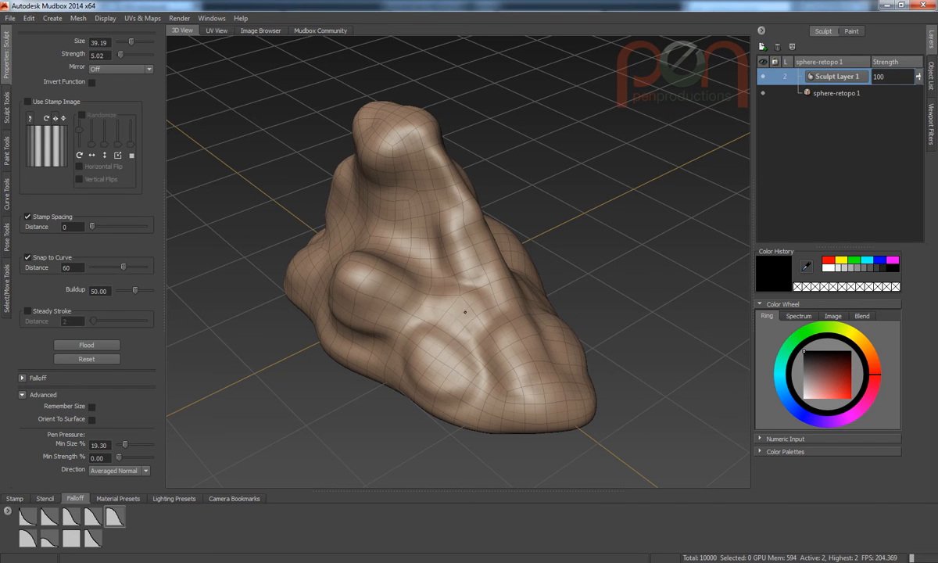
mouse_move(464, 311)
alt+mouse_down()
mouse_move(461, 285)
mouse_move(513, 272)
mouse_move(429, 335)
mouse_move(376, 316)
mouse_move(406, 344)
mouse_move(398, 300)
alt+mouse_up()
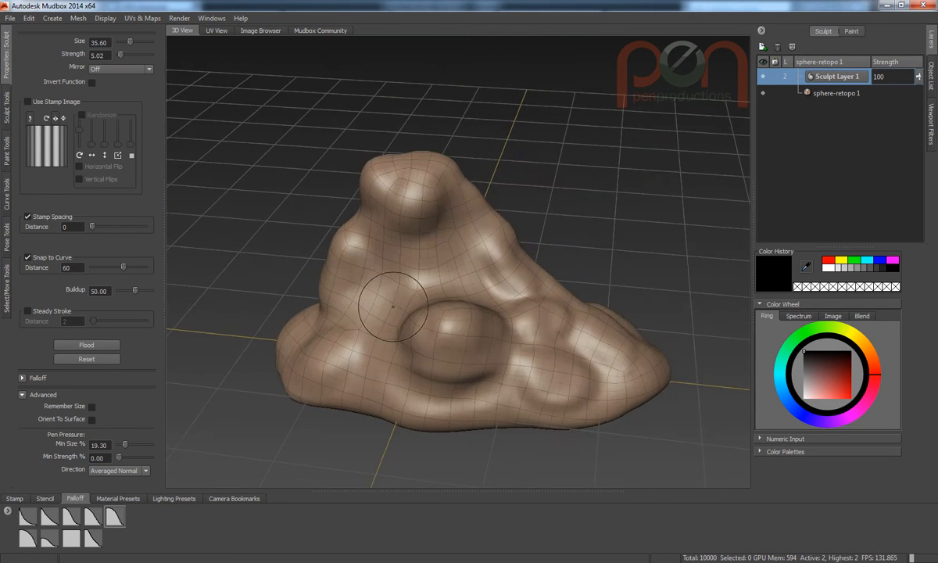
Step: Subdivide the mesh to level 4, add a second sculpt layer, and build a smaller knob on top of the protruding front boulder
key(shift+d)
key(shift+d)
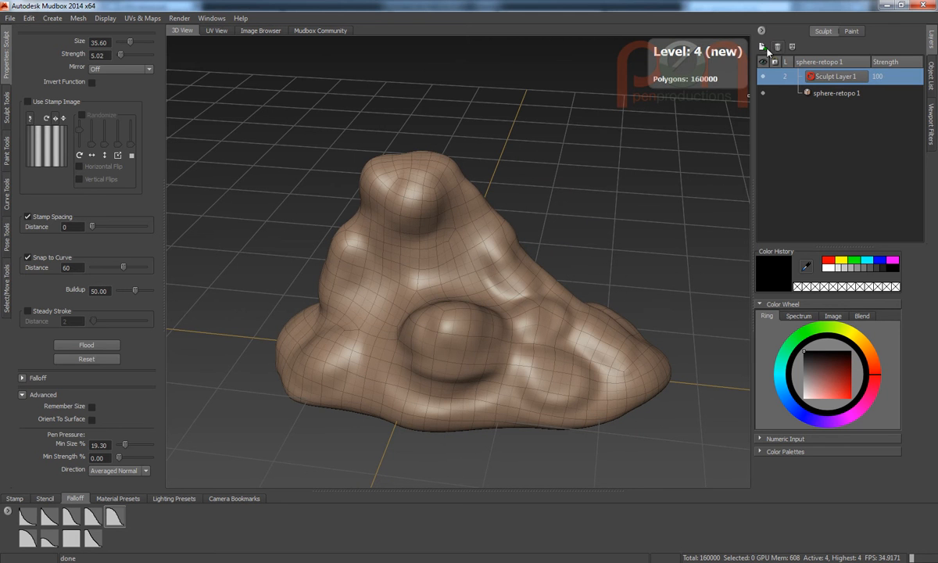
mouse_move(439, 285)
alt+mouse_down()
mouse_move(502, 272)
mouse_move(555, 293)
mouse_move(551, 311)
mouse_move(476, 289)
alt+mouse_up()
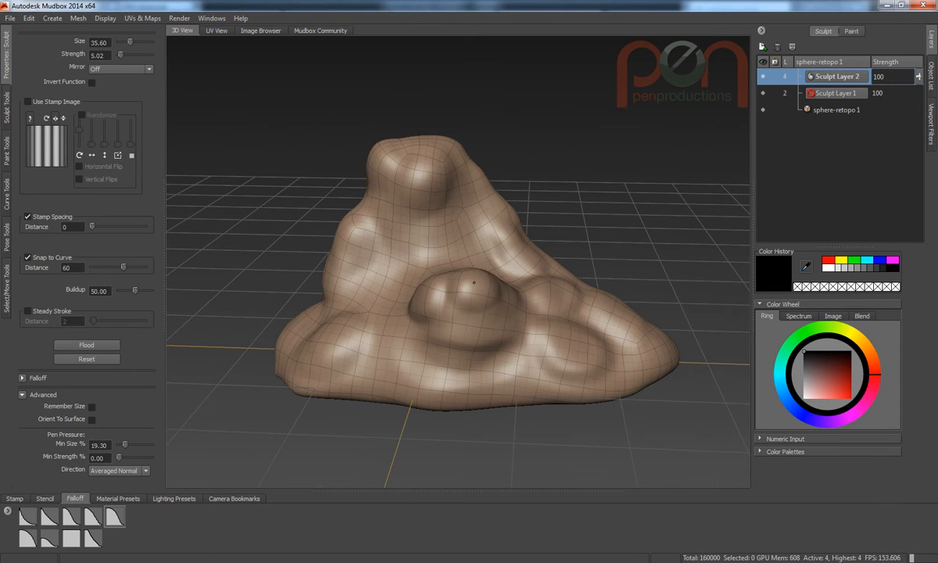
alt+drag(482, 329, 482, 317)
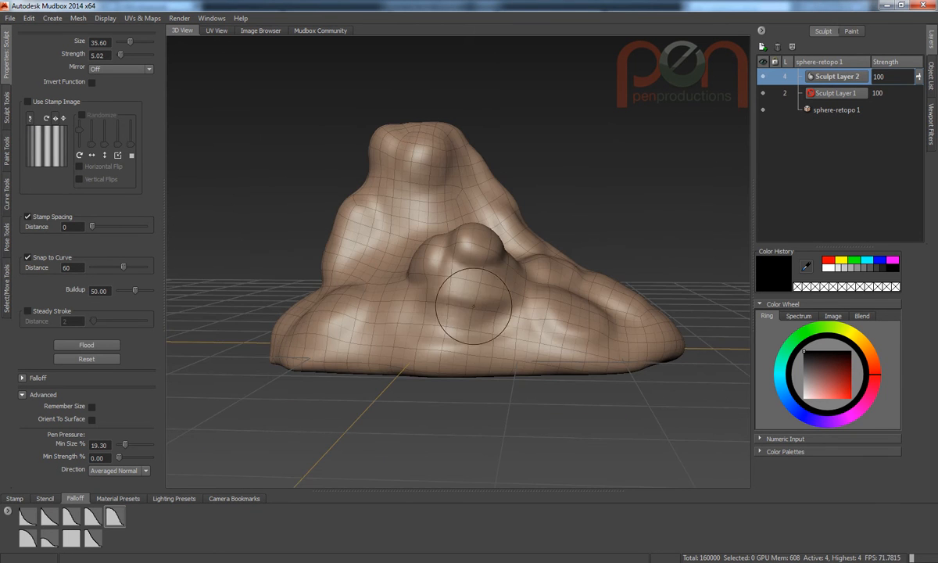
key(2)
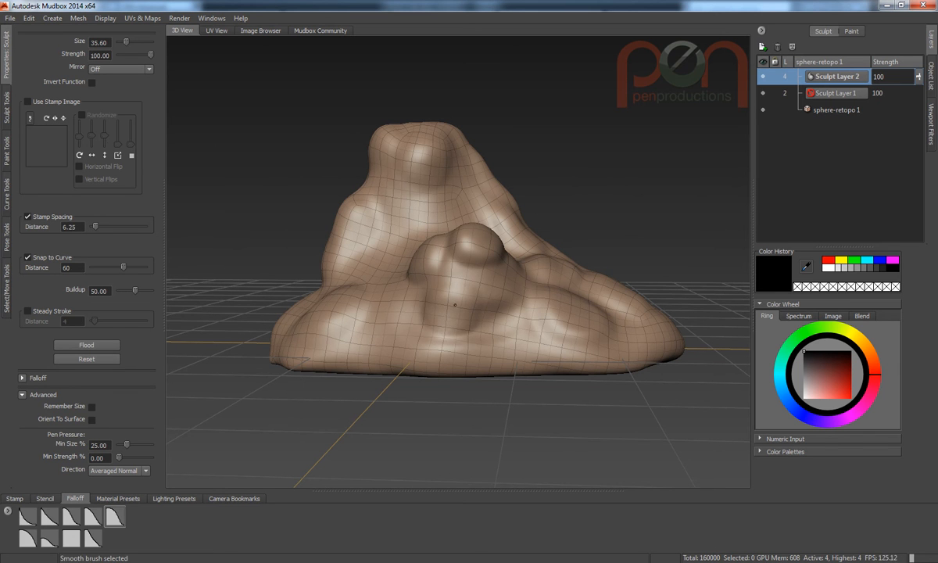
key(ctrl+z)
Step: Build up a rounded boulder beneath the knob with the Wax tool at size 35.60 and smooth its surface
key(space)
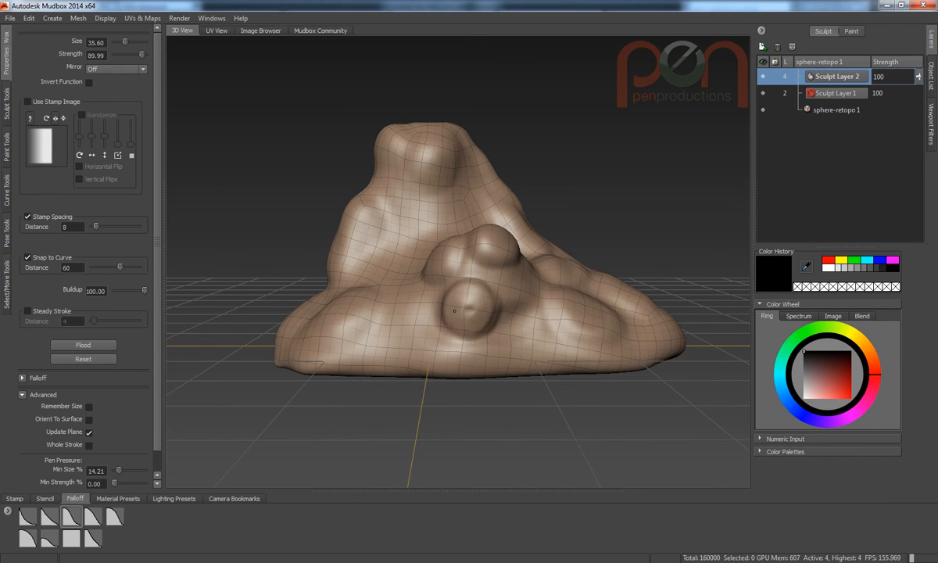
key(shift)
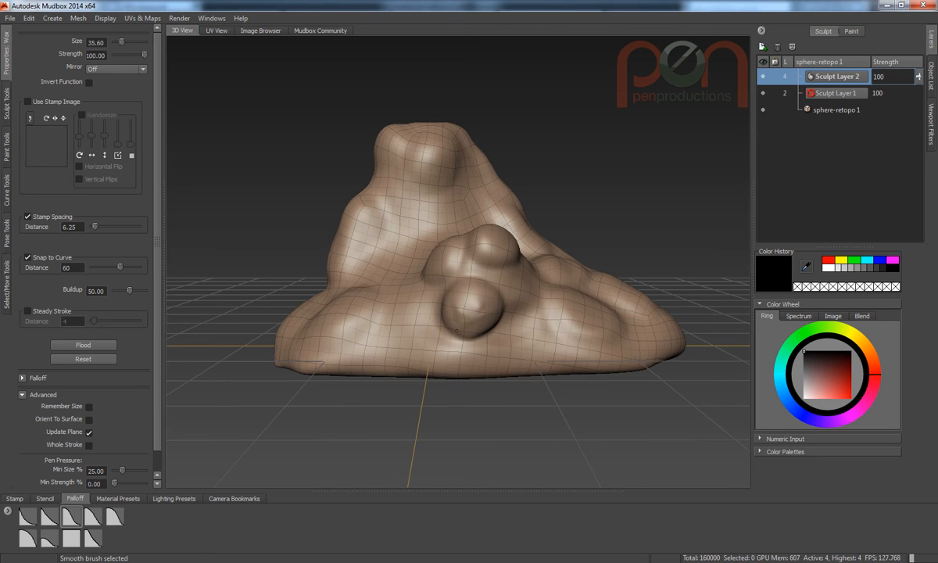
mouse_move(473, 383)
alt+mouse_down()
mouse_move(509, 345)
mouse_move(491, 320)
mouse_move(480, 338)
mouse_move(525, 349)
alt+mouse_up()
mouse_move(485, 318)
shift+mouse_down()
mouse_move(493, 334)
mouse_move(484, 347)
mouse_move(451, 328)
mouse_move(488, 356)
mouse_move(503, 352)
mouse_move(521, 373)
mouse_move(517, 353)
mouse_move(484, 325)
mouse_move(472, 351)
mouse_move(492, 355)
shift+mouse_up()
shift+drag(477, 341, 447, 328)
mouse_move(448, 328)
alt+mouse_down()
mouse_move(404, 270)
mouse_move(440, 344)
alt+mouse_up()
Step: Add large wax boulders across the mountain's side and long slope at size 41.15 and strength 99.38, smoothing between strokes
mouse_move(426, 301)
mouse_down()
mouse_move(438, 235)
mouse_move(459, 242)
mouse_move(414, 207)
mouse_up()
mouse_move(468, 303)
mouse_down()
mouse_move(459, 367)
mouse_move(441, 352)
mouse_move(368, 367)
mouse_up()
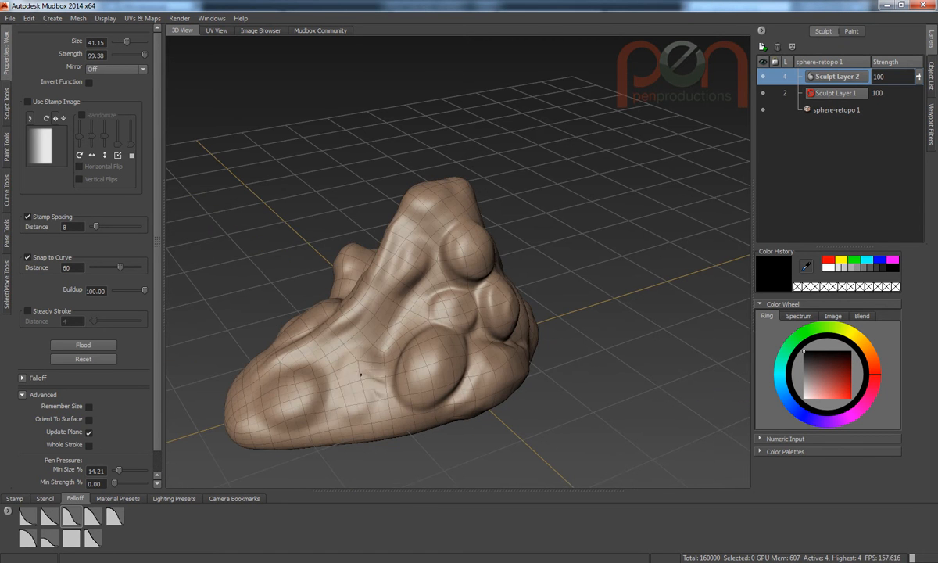
mouse_move(320, 430)
mouse_down()
mouse_move(344, 379)
mouse_move(364, 397)
mouse_move(341, 406)
mouse_move(371, 368)
mouse_move(344, 368)
mouse_move(329, 386)
mouse_move(366, 419)
mouse_move(500, 390)
mouse_move(438, 367)
mouse_move(398, 334)
mouse_up()
key(shift)
Step: Switch to the Knife tool, raise its strength to 15.07, and cut a crevice down the ridge beside the side boulders
key(space)
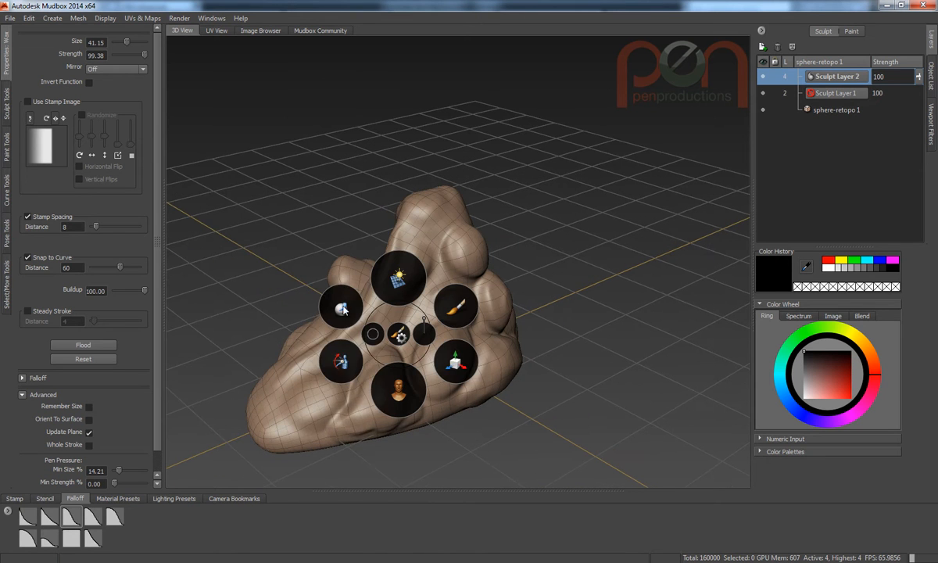
mouse_move(341, 310)
mouse_move(342, 334)
click(338, 429)
alt+drag(338, 428, 237, 309)
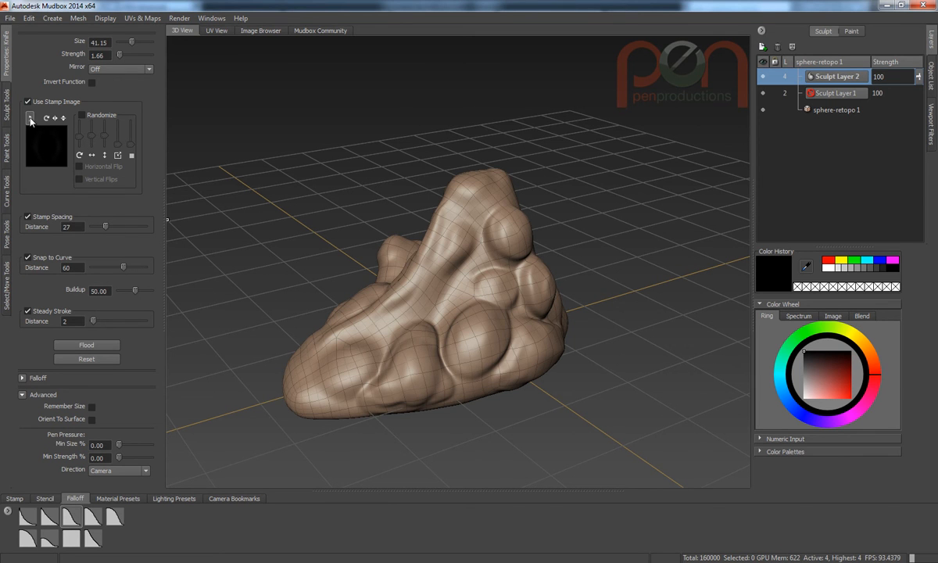
drag(438, 180, 472, 257)
mouse_move(438, 321)
mouse_down()
mouse_move(445, 210)
mouse_move(470, 269)
mouse_move(437, 336)
mouse_up()
key(m)
mouse_move(451, 385)
alt+mouse_down()
mouse_move(416, 315)
mouse_move(413, 326)
alt+mouse_up()
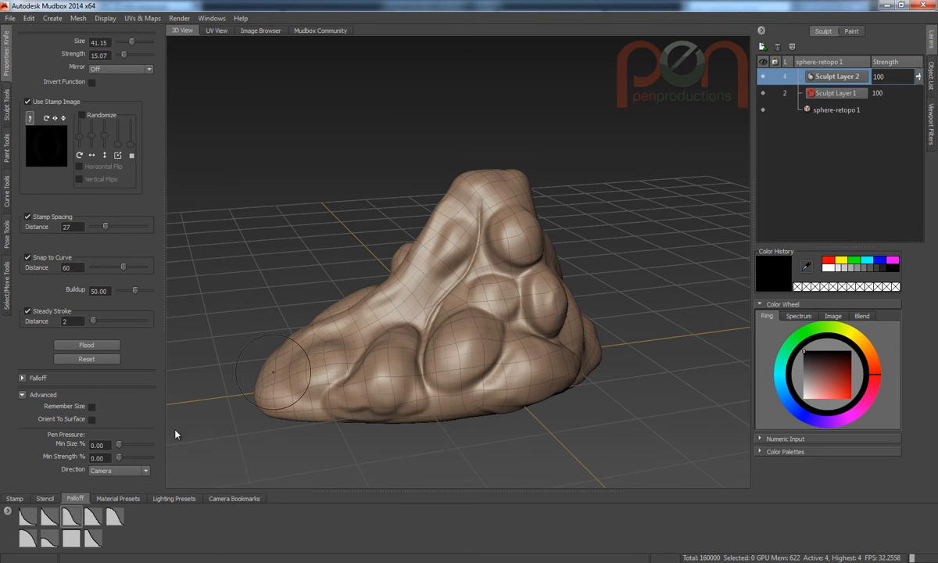
Step: Set the Knife's direction to Averaged Normal and carve between the two lower boulders, raising the strength to 44.56
click(142, 472)
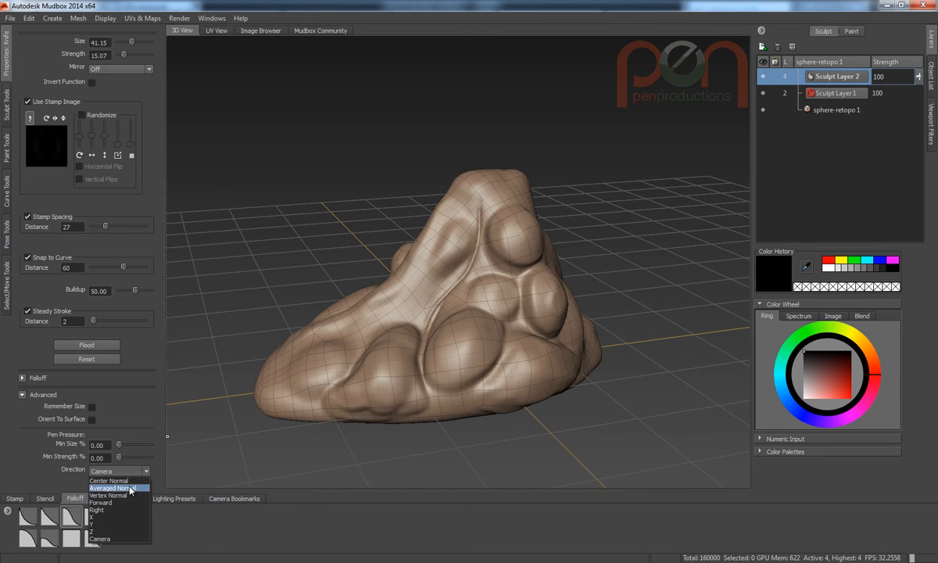
click(110, 485)
alt+drag(335, 358, 397, 351)
drag(442, 258, 423, 334)
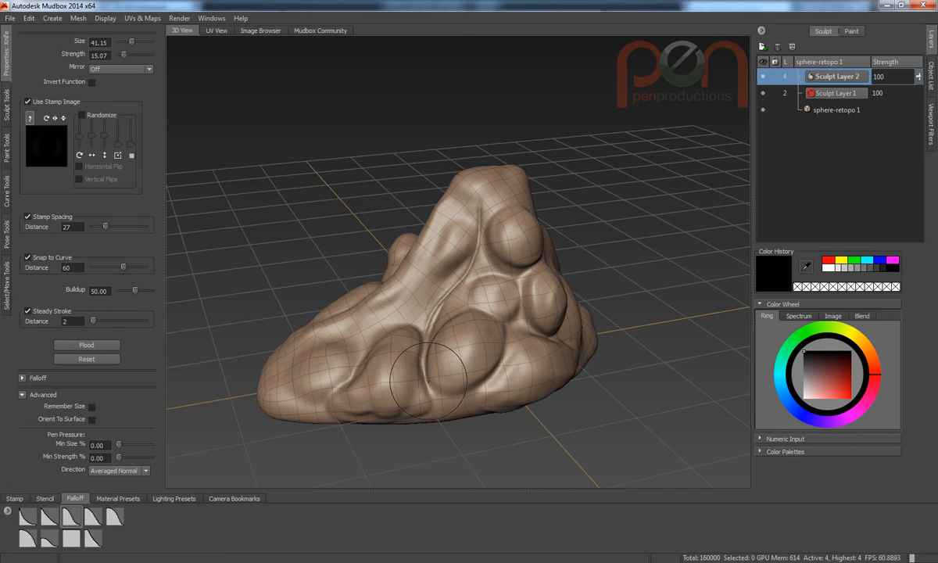
drag(441, 301, 420, 351)
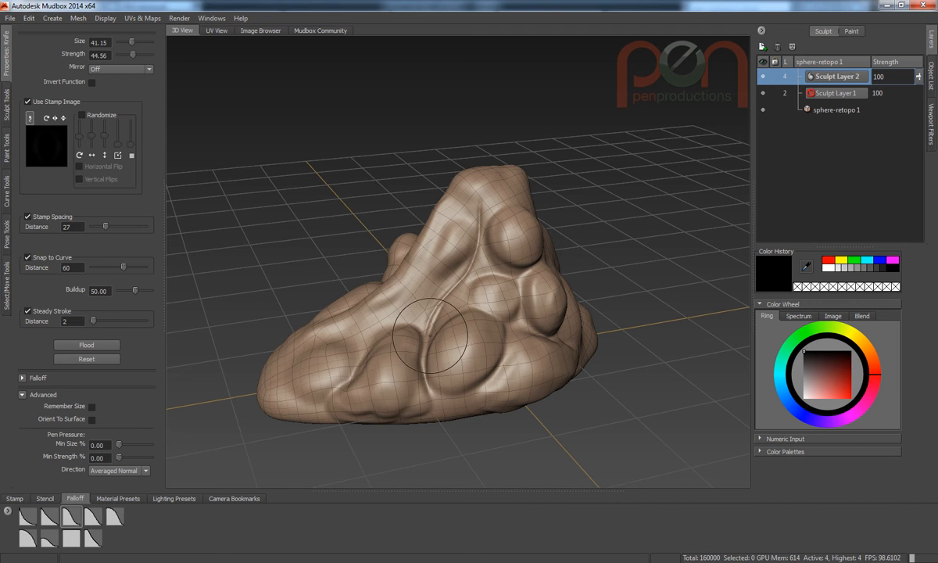
Step: Set the Knife's direction back to Camera and deepen the crevice running from the summit down between the lower boulders
alt+right_drag(395, 328, 391, 358)
mouse_move(410, 365)
alt+middle_down()
mouse_move(427, 354)
mouse_move(441, 312)
alt+middle_up()
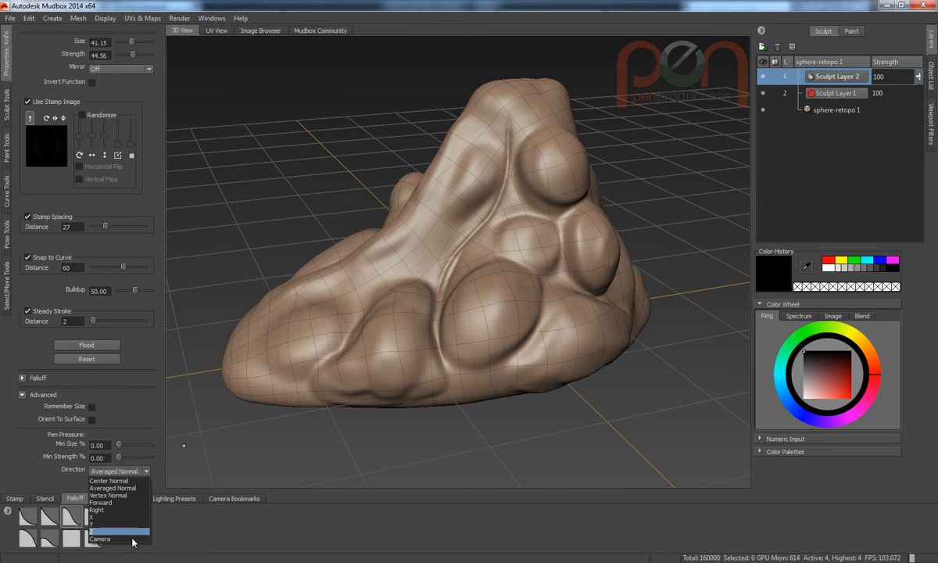
click(125, 508)
alt+drag(313, 352, 394, 309)
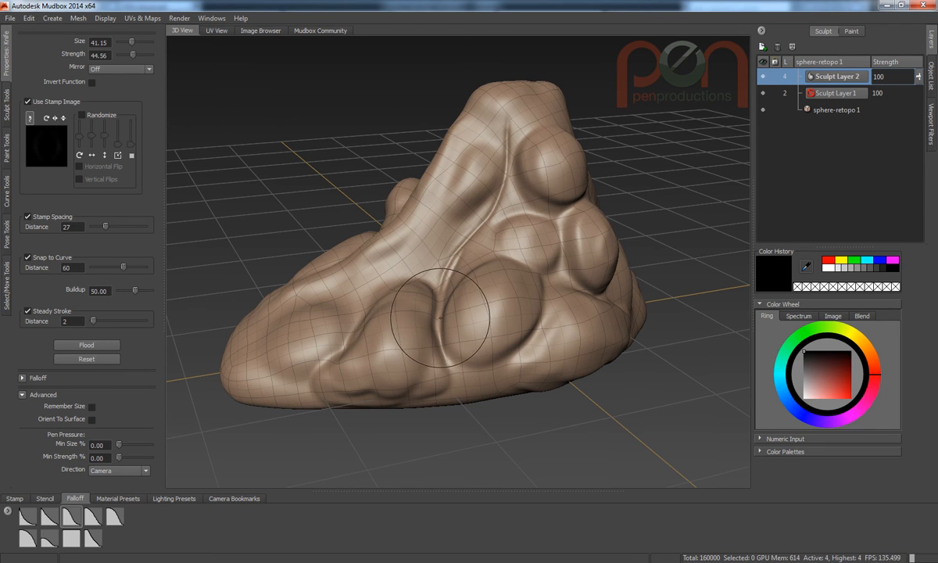
drag(444, 317, 441, 318)
mouse_move(470, 235)
mouse_down()
mouse_move(444, 365)
mouse_move(456, 391)
mouse_up()
drag(508, 111, 495, 221)
Step: Carve deep creases around and between the clustered side boulders with the Knife at size 37.58 and strength 33.11
alt+drag(538, 233, 515, 215)
mouse_move(520, 168)
mouse_down()
mouse_move(516, 200)
mouse_move(561, 281)
mouse_up()
drag(527, 325, 478, 388)
alt+drag(548, 325, 519, 311)
drag(521, 219, 575, 323)
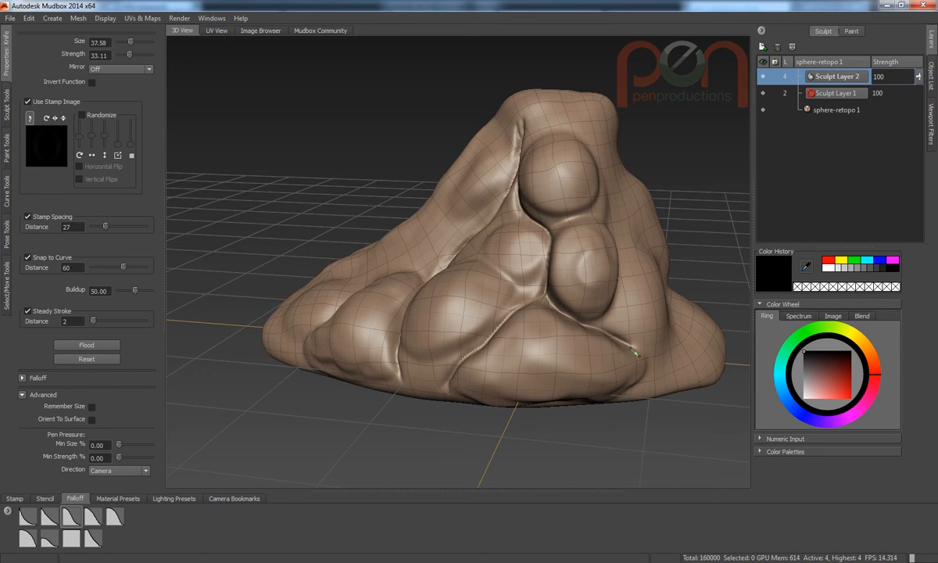
mouse_move(451, 196)
alt+mouse_down()
mouse_move(527, 236)
mouse_move(494, 271)
alt+mouse_up()
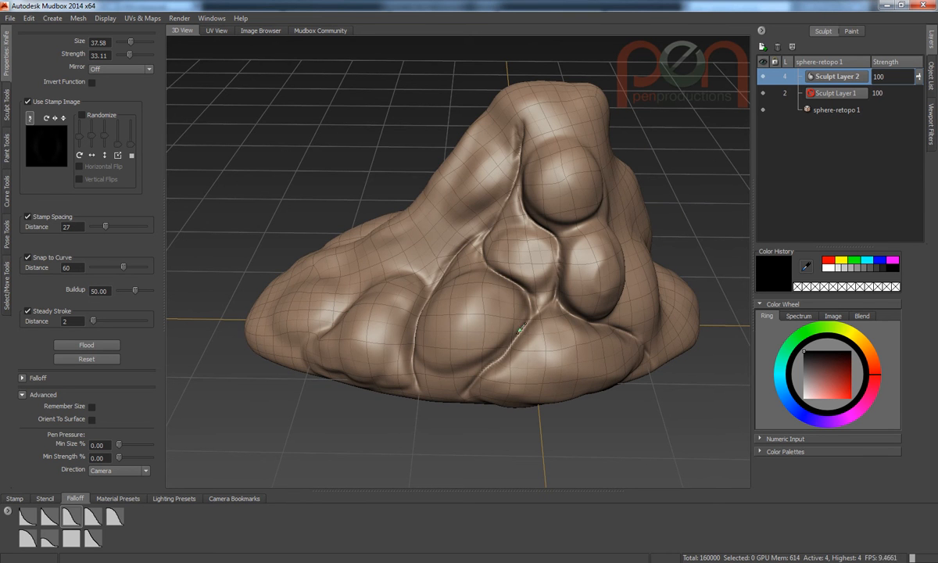
mouse_move(508, 329)
alt+mouse_down()
mouse_move(492, 293)
mouse_move(512, 245)
mouse_move(486, 247)
mouse_move(536, 257)
mouse_move(580, 246)
alt+mouse_up()
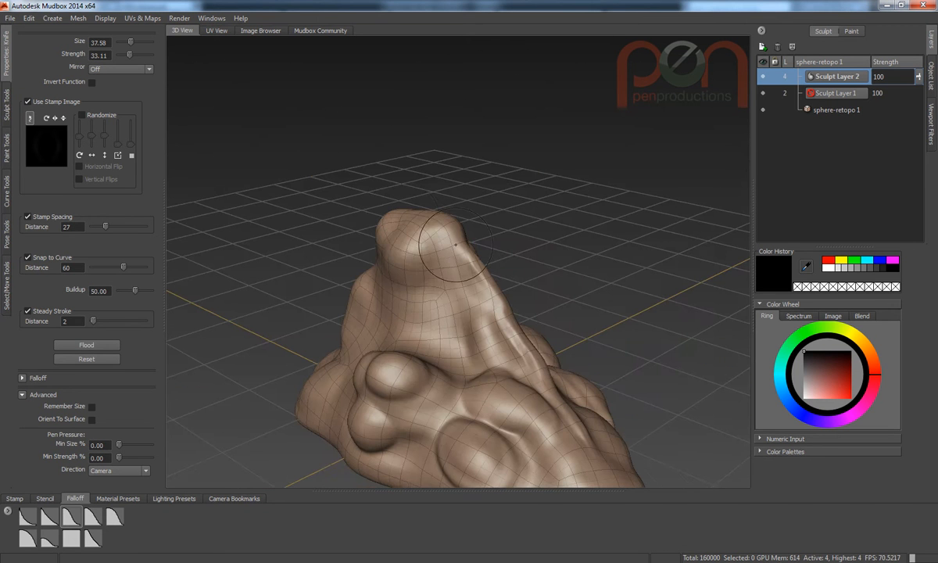
Step: Cut long cracks down the ridge from the summit and around the boulders on the mountain's opposite side
mouse_move(420, 222)
mouse_down()
mouse_move(414, 278)
mouse_move(480, 352)
mouse_move(470, 350)
mouse_up()
mouse_move(450, 463)
alt+mouse_down()
mouse_move(512, 272)
mouse_move(549, 342)
mouse_move(568, 322)
alt+mouse_up()
mouse_move(510, 200)
mouse_down()
mouse_move(500, 223)
mouse_move(529, 283)
mouse_move(558, 404)
mouse_up()
alt+drag(553, 327, 575, 328)
mouse_move(505, 358)
alt+mouse_down()
mouse_move(426, 126)
mouse_move(457, 262)
mouse_move(501, 338)
alt+mouse_up()
alt+drag(453, 287, 475, 308)
Step: Switch to the Wax tool and build smoothed, rounded boulders on the front slope and at its base, reducing the brush to size 26.20
key(space)
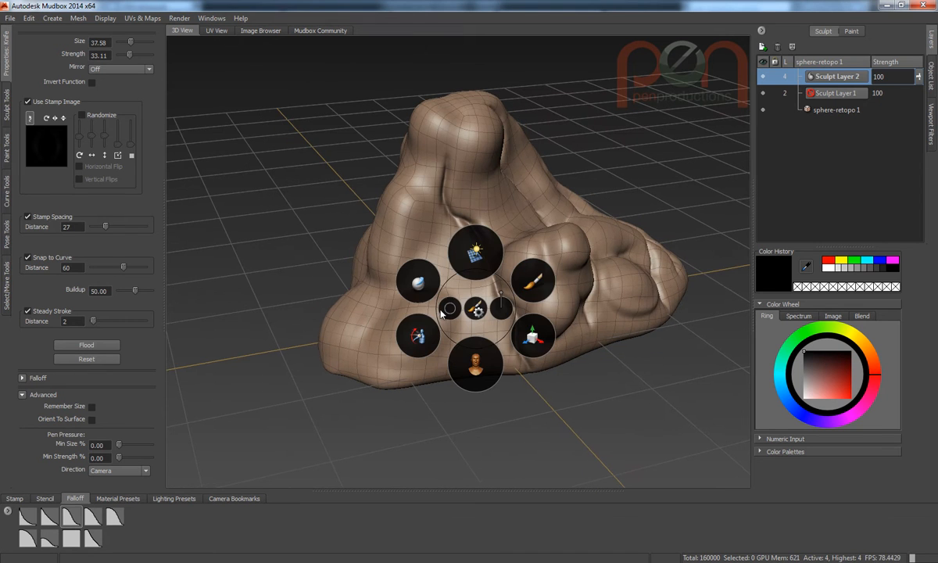
mouse_move(425, 288)
mouse_down()
mouse_move(453, 241)
mouse_move(449, 256)
mouse_move(449, 246)
mouse_move(474, 296)
mouse_move(457, 285)
mouse_move(447, 245)
mouse_move(461, 227)
mouse_up()
key(shift)
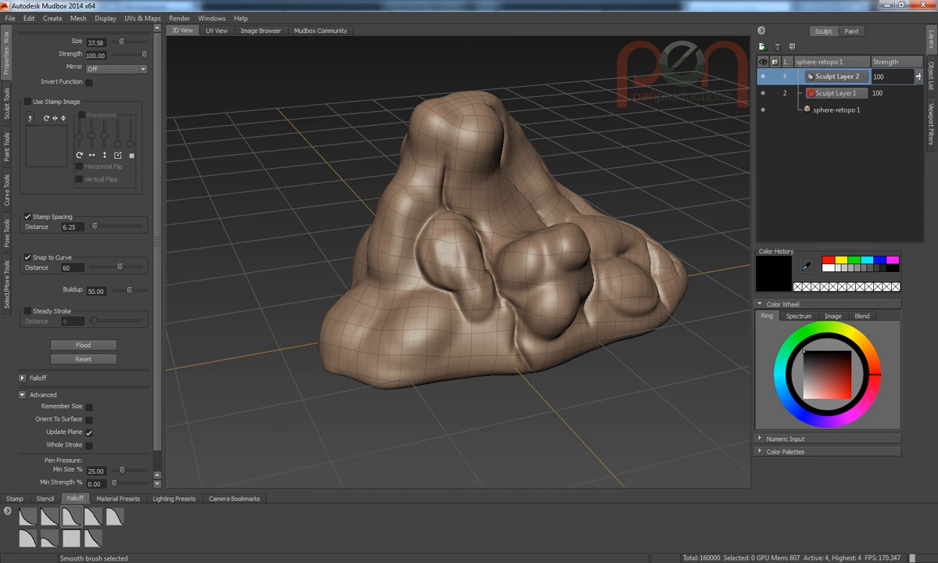
drag(452, 311, 455, 331)
mouse_move(547, 320)
alt+mouse_down()
mouse_move(649, 316)
mouse_move(563, 279)
mouse_move(461, 286)
alt+mouse_up()
mouse_move(422, 332)
mouse_down()
mouse_move(547, 317)
mouse_move(429, 254)
mouse_up()
key(shift)
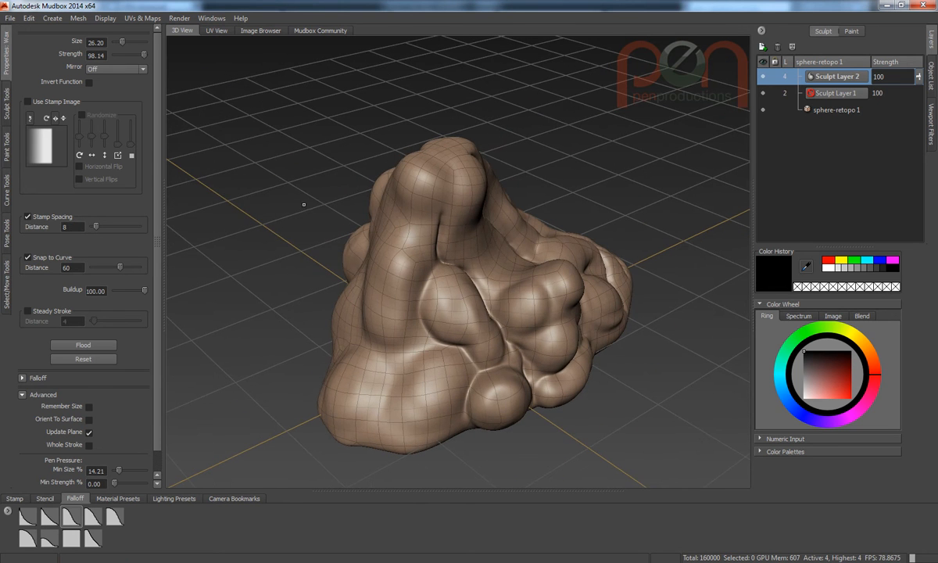
Step: Review the render preferences, including the wireframe level limit, and close the preferences
click(216, 20)
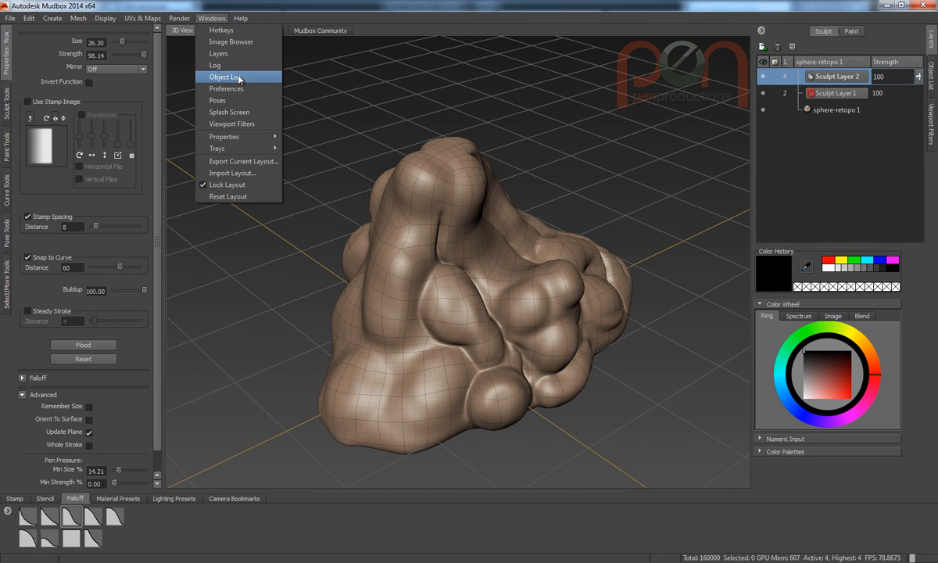
click(230, 86)
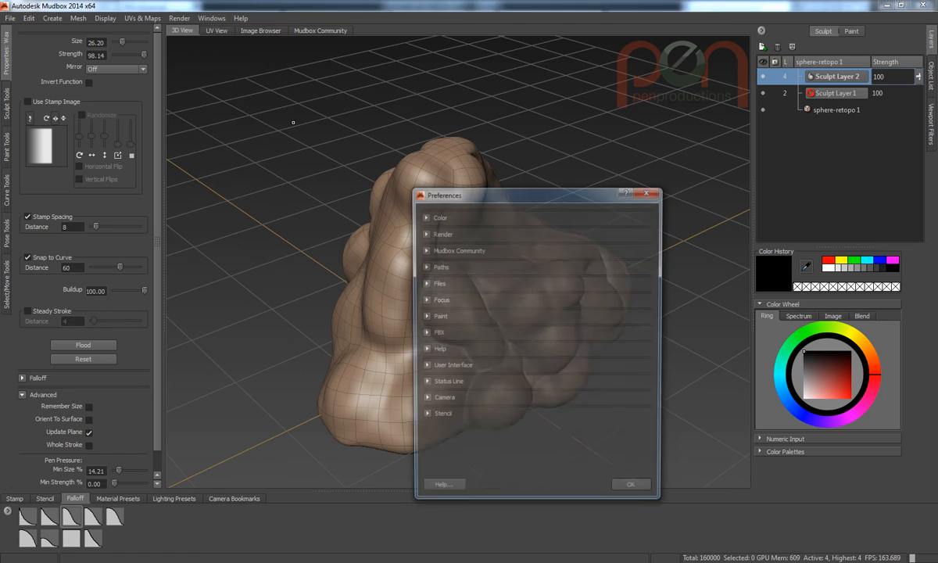
click(424, 234)
drag(462, 192, 438, 116)
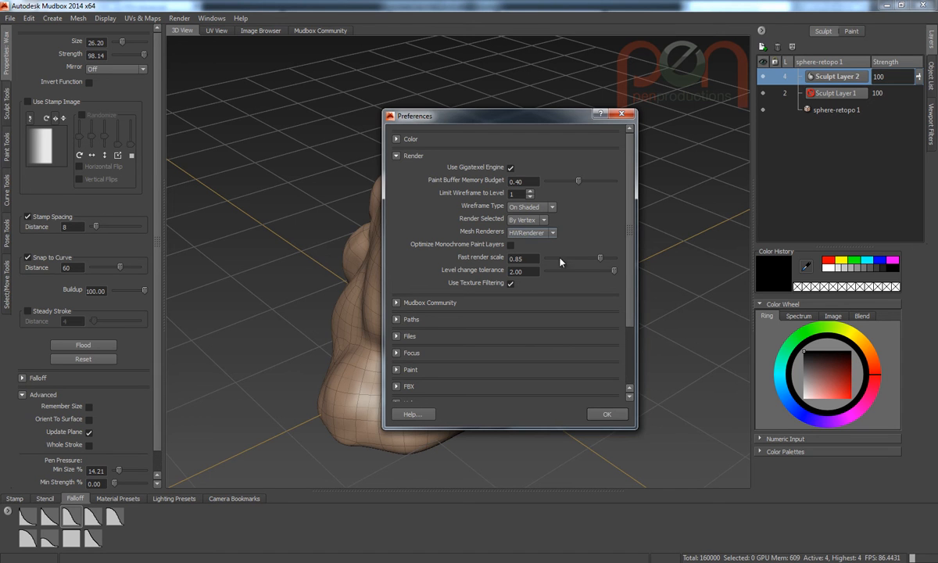
click(607, 415)
Step: Build and smooth stacked wax boulders below the summit at size 26.20 and strength 98.14
mouse_move(539, 297)
alt+mouse_down()
mouse_move(416, 266)
mouse_move(435, 187)
mouse_move(413, 187)
mouse_move(431, 235)
mouse_move(470, 239)
mouse_move(426, 234)
mouse_move(438, 250)
mouse_move(461, 244)
mouse_move(451, 262)
mouse_move(467, 284)
alt+mouse_up()
key(shift)
alt+drag(464, 248, 453, 250)
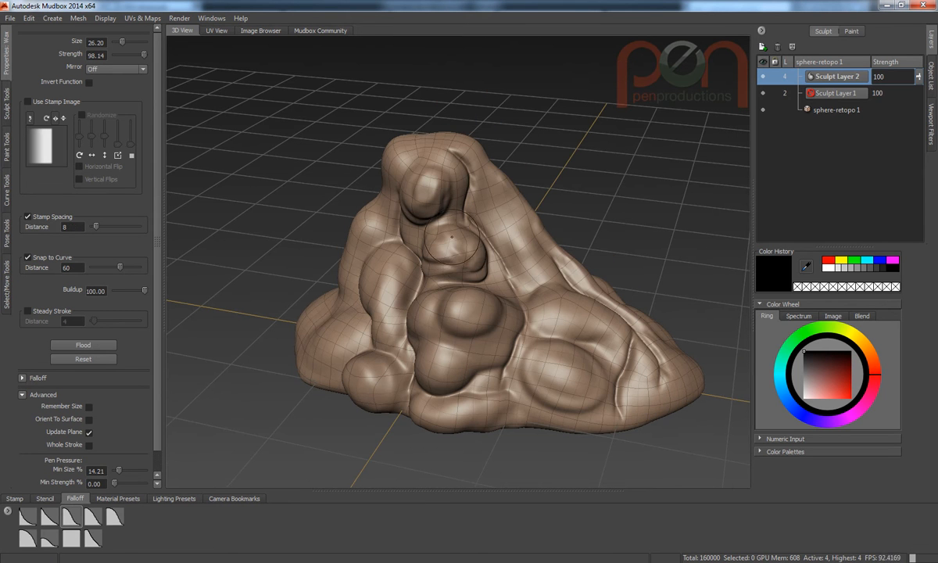
Step: Build elongated wax boulders along the ridge on the mountain's opposite side and smooth them at size 26.20
key(shift)
mouse_move(478, 269)
alt+mouse_down()
mouse_move(382, 283)
mouse_move(453, 236)
mouse_move(447, 227)
alt+mouse_up()
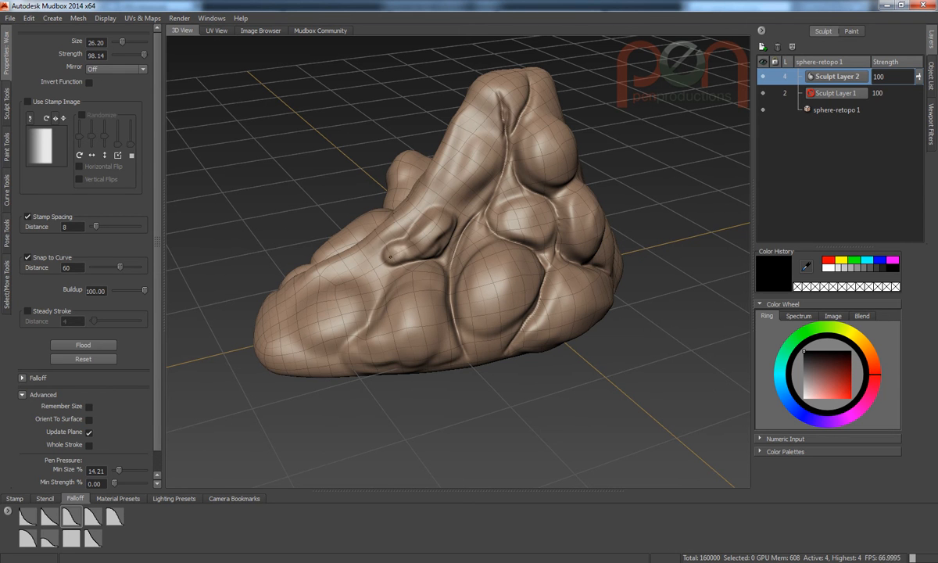
alt+drag(440, 216, 429, 254)
key(shift)
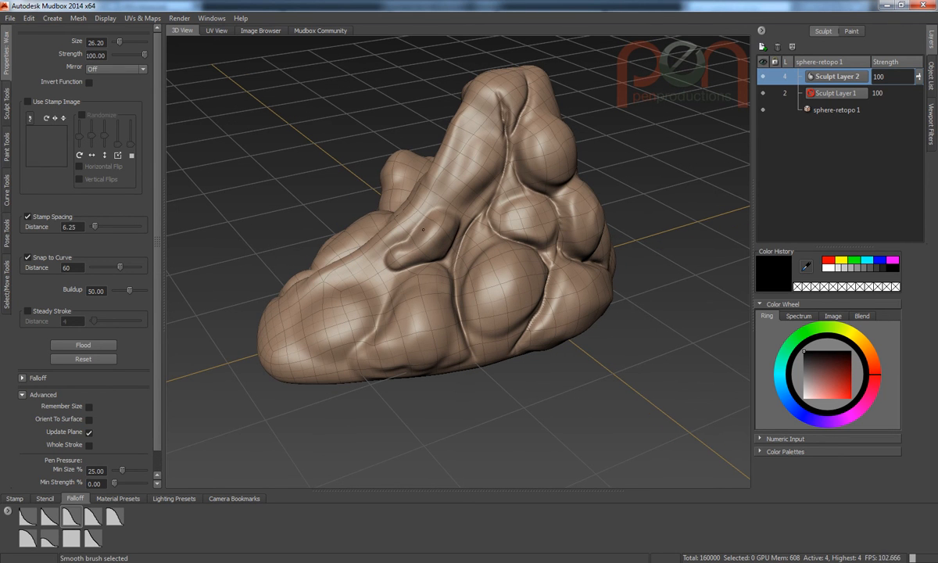
mouse_move(457, 205)
mouse_down()
mouse_move(451, 184)
mouse_move(471, 150)
mouse_move(455, 193)
mouse_up()
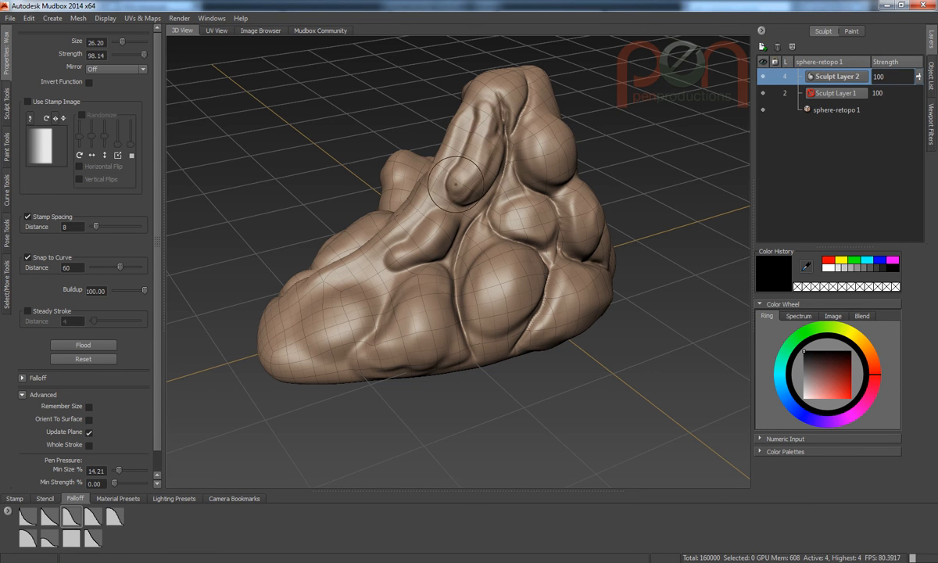
key(shift)
Step: Switch to the Flatten tool, undo the test strokes, and set its direction to Averaged Normal
mouse_move(427, 193)
alt+mouse_down()
mouse_move(543, 253)
mouse_move(609, 230)
mouse_move(459, 236)
mouse_move(226, 285)
mouse_move(172, 228)
mouse_move(180, 73)
mouse_move(245, 249)
mouse_move(182, 202)
mouse_move(274, 273)
mouse_move(425, 134)
mouse_move(450, 265)
mouse_move(438, 219)
mouse_move(447, 209)
mouse_move(422, 215)
mouse_move(451, 267)
alt+mouse_up()
key(space)
key(ctrl+z)
key(ctrl+z)
alt+right_drag(447, 266, 439, 276)
drag(411, 261, 435, 269)
key(ctrl+z)
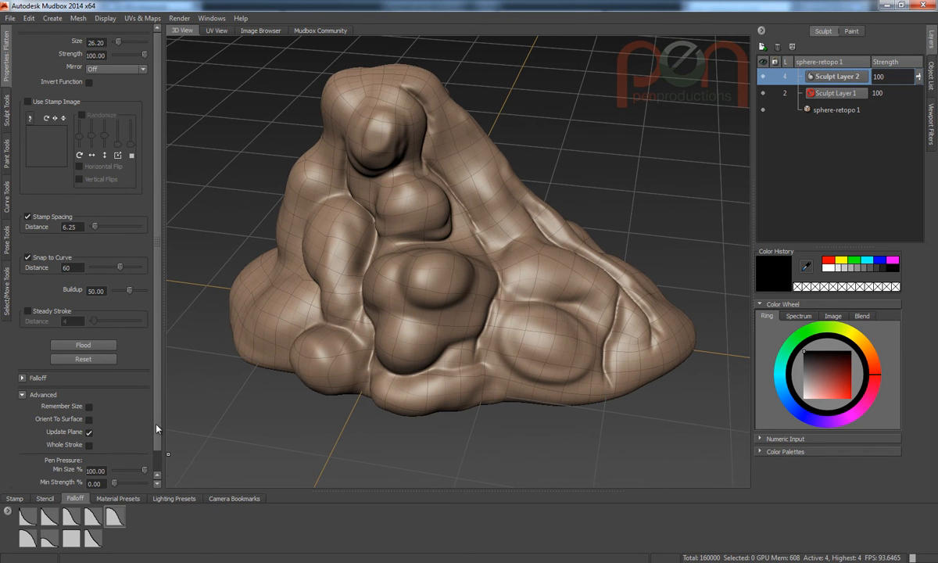
scroll(154, 431, down, 1)
click(121, 475)
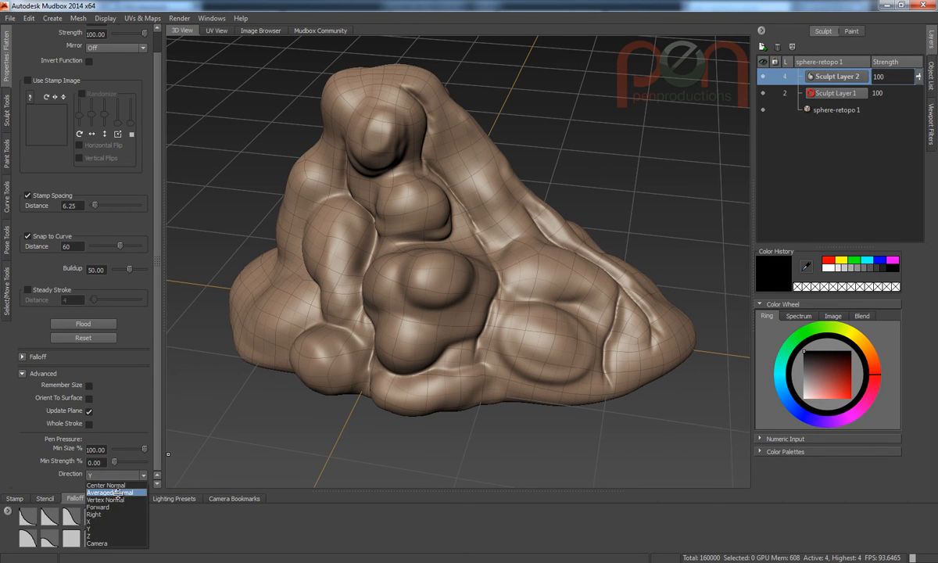
click(118, 493)
Step: Turn off Update Plane for the Flatten tool and flatten angular facets around the summit and the boulder below it
mouse_move(441, 279)
mouse_down()
mouse_move(451, 205)
mouse_move(437, 213)
mouse_move(459, 231)
mouse_up()
key(ctrl+z)
key(ctrl+z)
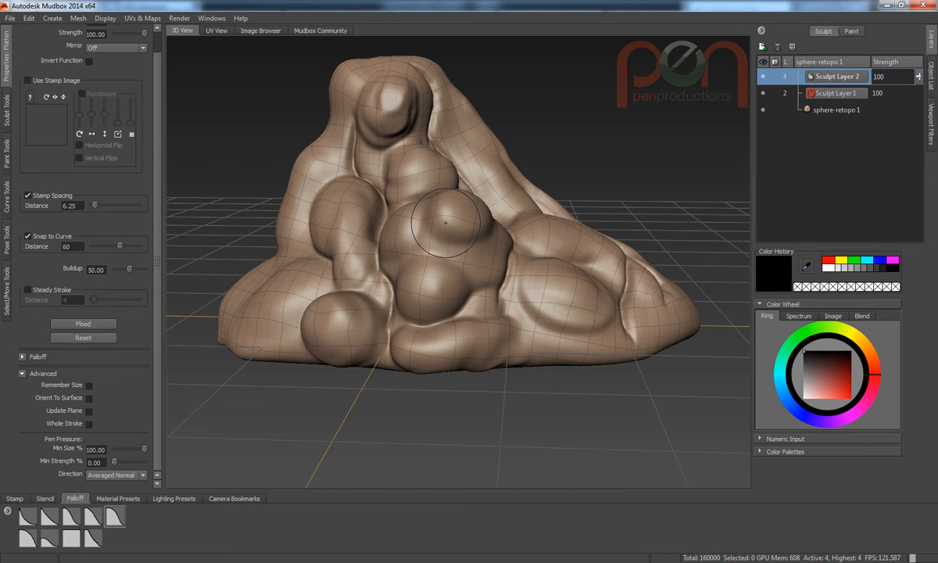
mouse_move(444, 215)
alt+mouse_down()
mouse_move(419, 229)
mouse_move(451, 225)
mouse_move(459, 265)
mouse_move(386, 257)
mouse_move(393, 286)
mouse_move(385, 267)
mouse_move(416, 272)
mouse_move(448, 255)
alt+mouse_up()
alt+drag(467, 295, 511, 292)
mouse_move(493, 254)
alt+mouse_down()
mouse_move(457, 268)
mouse_move(475, 256)
mouse_move(509, 267)
mouse_move(524, 246)
mouse_move(508, 251)
mouse_move(528, 280)
mouse_move(523, 299)
mouse_move(502, 287)
mouse_move(525, 286)
mouse_move(354, 322)
mouse_move(356, 387)
mouse_move(405, 315)
mouse_move(377, 321)
mouse_move(461, 258)
mouse_move(392, 310)
mouse_move(426, 329)
mouse_move(262, 358)
mouse_move(429, 299)
mouse_move(362, 266)
alt+mouse_up()
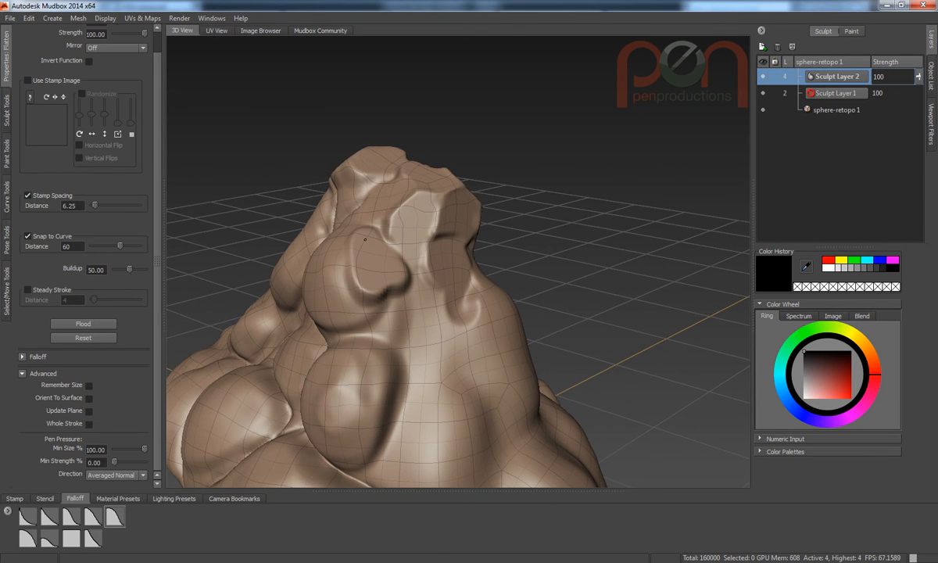
alt+drag(385, 267, 460, 305)
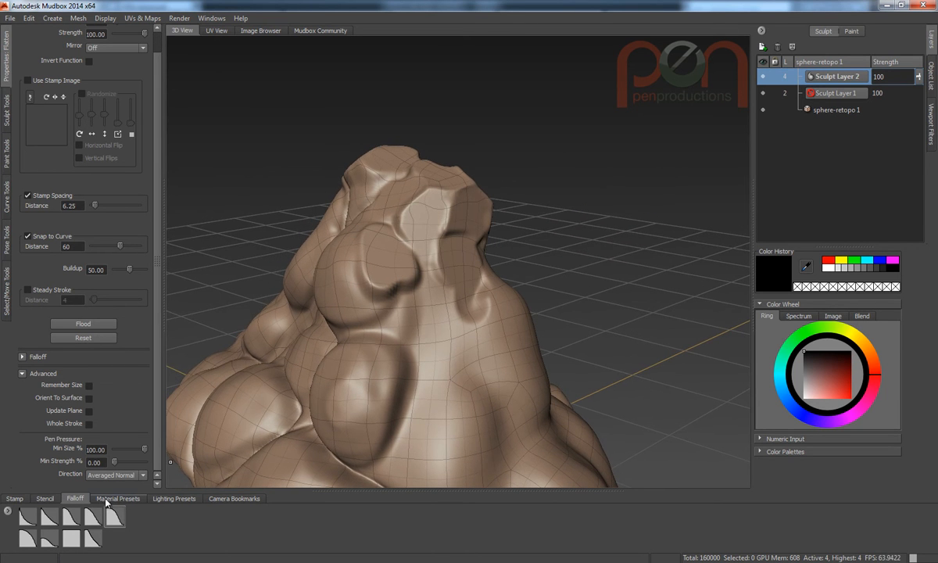
Step: Try flattening the upper boulders with a randomized rocky stamp image, undo the result, and disable the stamp image
click(15, 498)
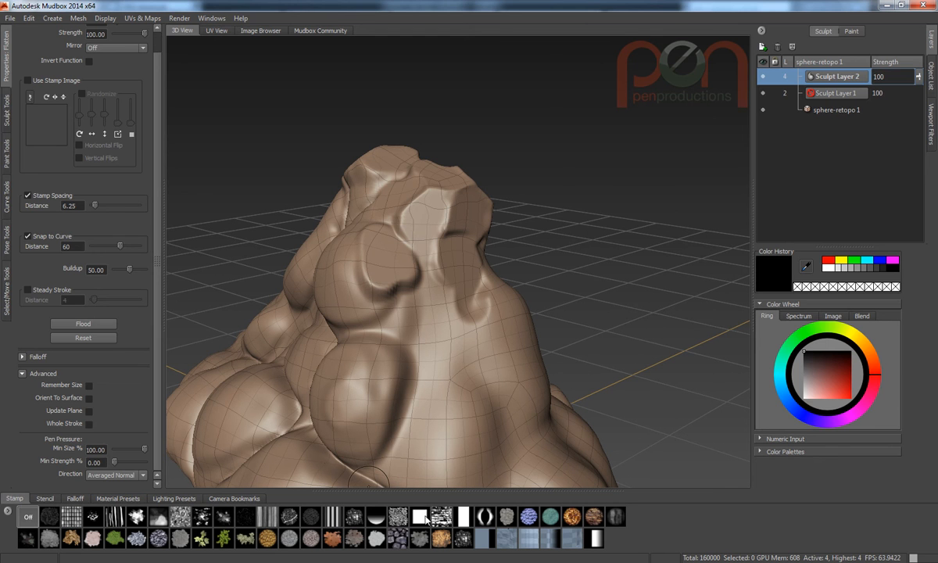
click(462, 539)
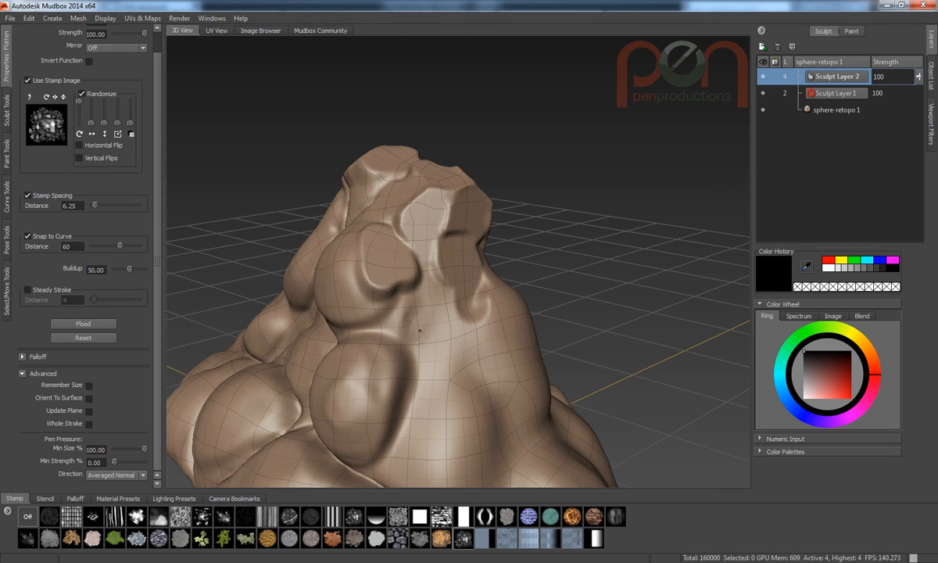
alt+drag(428, 283, 437, 275)
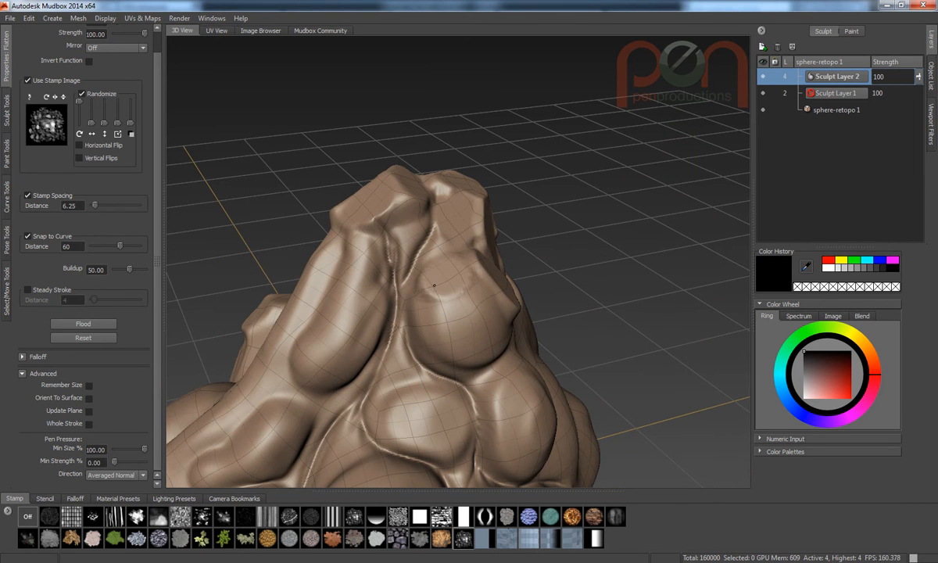
mouse_move(457, 289)
alt+mouse_down()
mouse_move(469, 294)
mouse_move(452, 309)
mouse_move(394, 302)
mouse_move(414, 293)
mouse_move(470, 302)
alt+mouse_up()
key(ctrl+z)
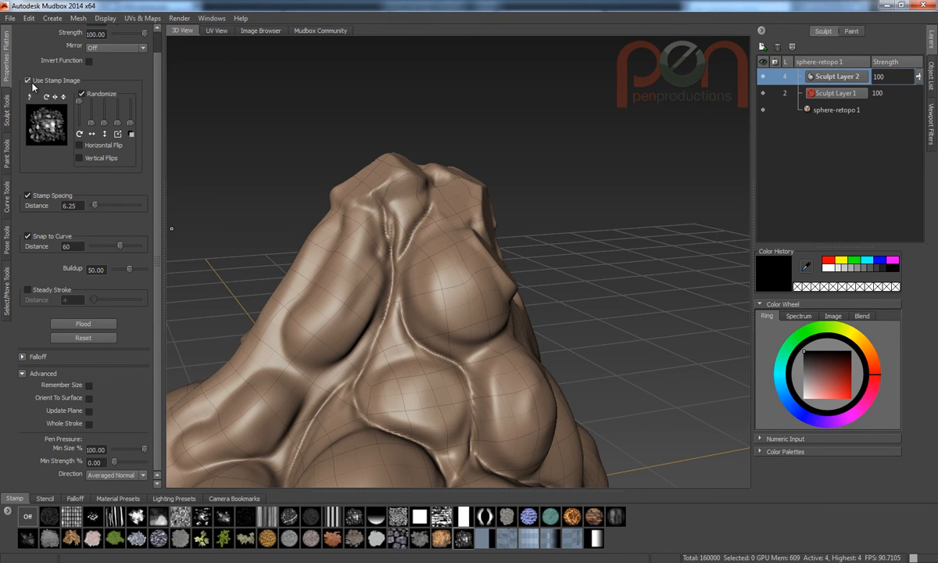
click(28, 81)
Step: Flatten the large boulder below the summit on the opposite side into angular rock facets
mouse_move(426, 266)
alt+mouse_down()
mouse_move(465, 274)
mouse_move(466, 296)
mouse_move(444, 228)
mouse_move(428, 263)
alt+mouse_up()
mouse_move(403, 206)
mouse_down()
mouse_move(400, 241)
mouse_move(414, 269)
mouse_move(468, 272)
mouse_up()
drag(405, 283, 452, 299)
alt+drag(457, 299, 505, 297)
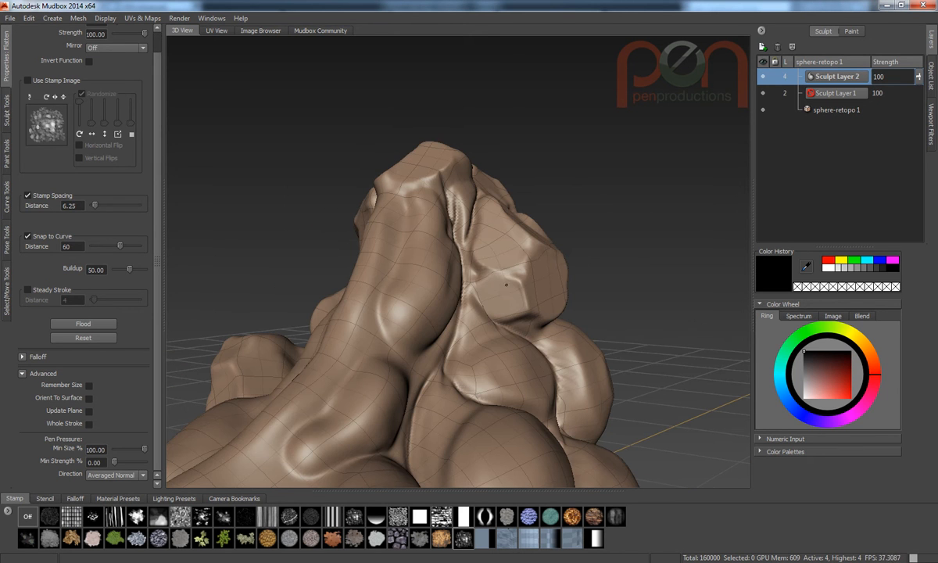
key(2)
mouse_move(495, 279)
alt+mouse_down()
mouse_move(430, 274)
mouse_move(397, 234)
alt+mouse_up()
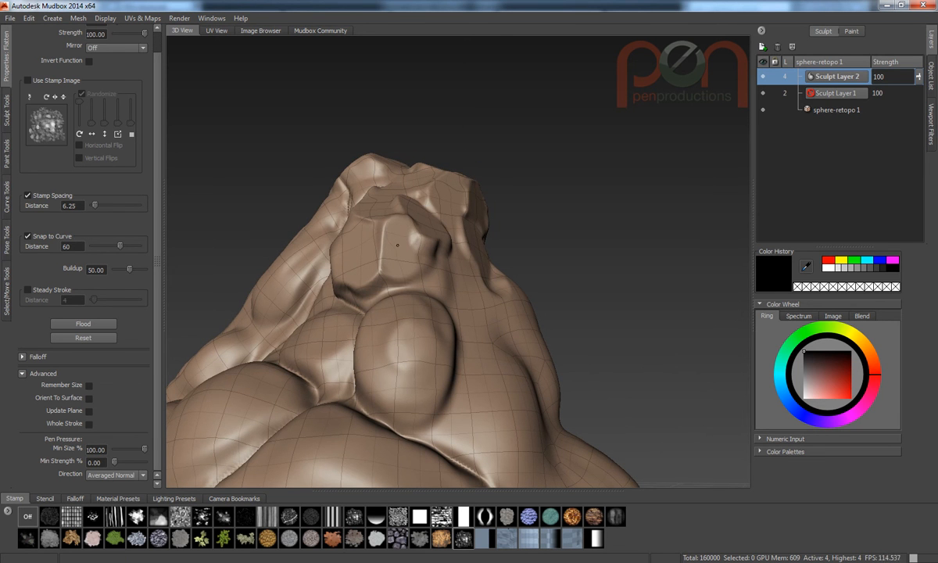
alt+drag(420, 265, 414, 270)
key(shift)
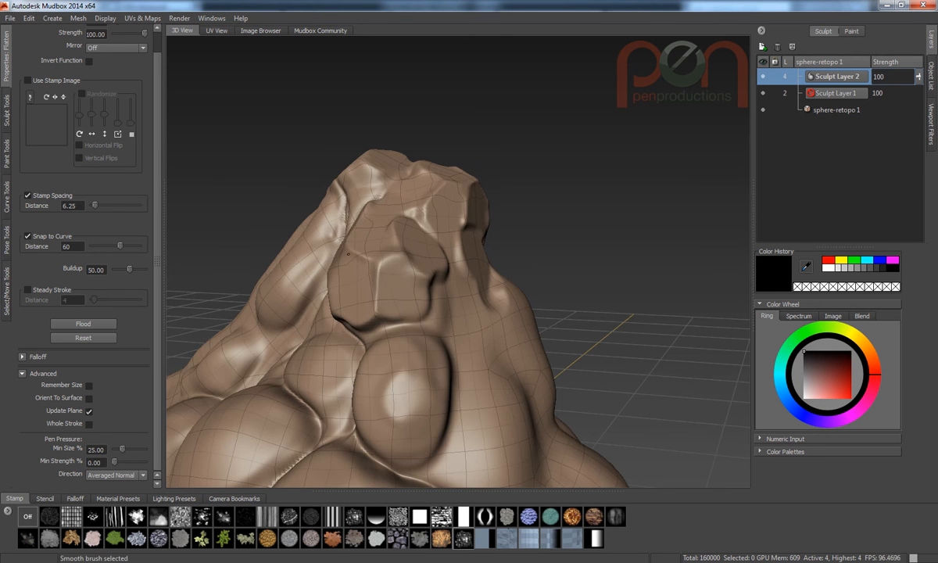
Step: Flatten the stacked boulders down the flank and onto the front slope into angular facets
mouse_move(348, 254)
alt+mouse_down()
mouse_move(427, 251)
mouse_move(410, 272)
mouse_move(528, 335)
mouse_move(522, 349)
mouse_move(462, 381)
mouse_move(438, 379)
mouse_move(501, 368)
mouse_move(469, 344)
alt+mouse_up()
alt+right_drag(469, 344, 489, 340)
alt+drag(488, 340, 506, 333)
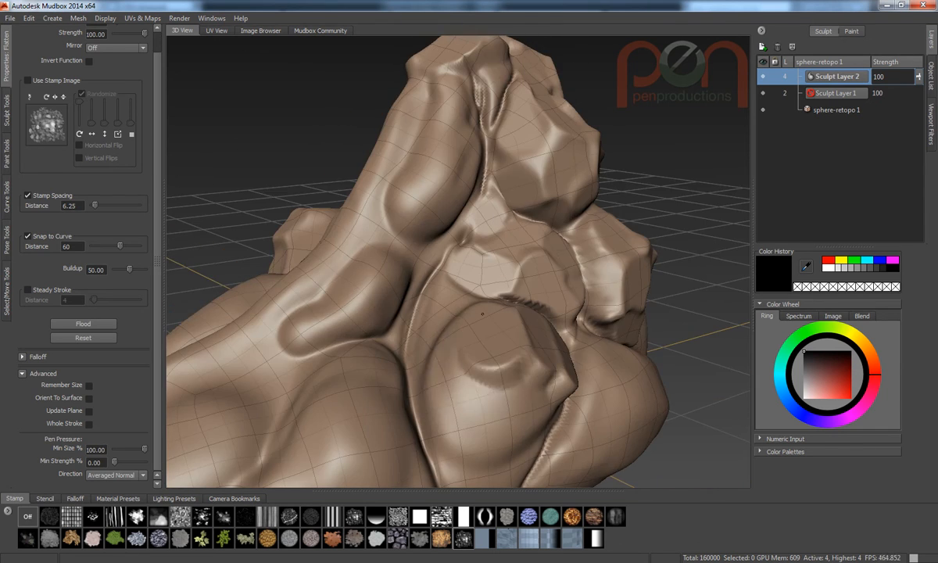
mouse_move(519, 387)
alt+mouse_down()
mouse_move(477, 367)
mouse_move(360, 397)
mouse_move(461, 399)
alt+mouse_up()
mouse_move(500, 428)
mouse_down()
mouse_move(561, 380)
mouse_move(408, 387)
mouse_move(433, 279)
mouse_move(479, 289)
mouse_move(436, 270)
mouse_move(466, 276)
mouse_move(450, 269)
mouse_move(495, 323)
mouse_move(437, 364)
mouse_move(446, 373)
mouse_move(446, 362)
mouse_move(519, 350)
mouse_up()
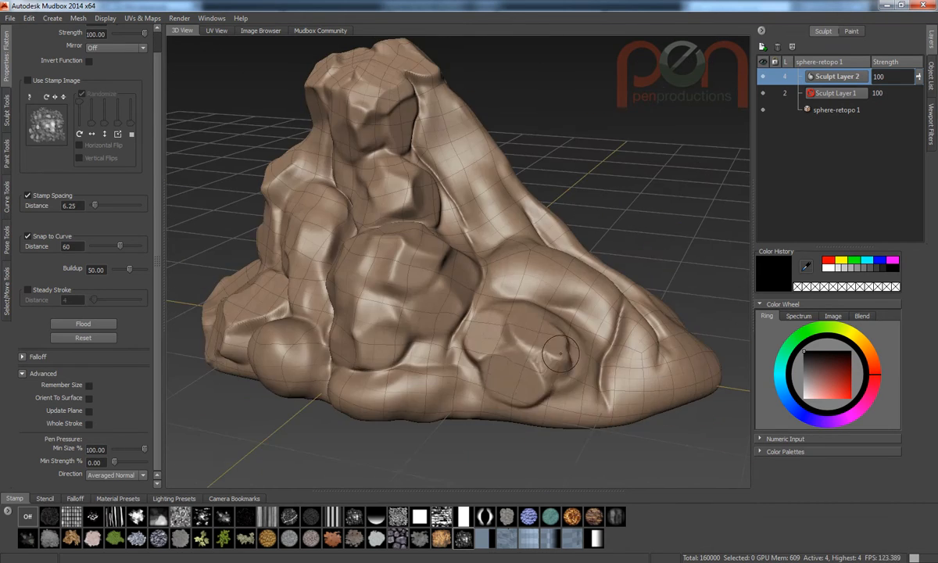
Step: Set the Flatten direction to Center Normal and facet the remaining front slope, long ridge and base boulders
alt+drag(560, 353, 510, 306)
alt+drag(441, 386, 473, 334)
alt+drag(357, 384, 553, 261)
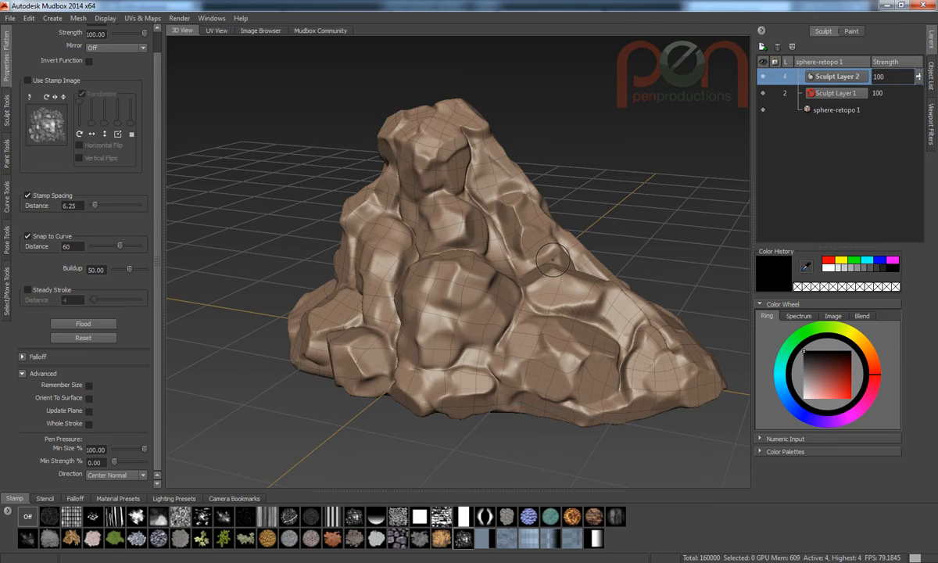
alt+drag(408, 279, 480, 202)
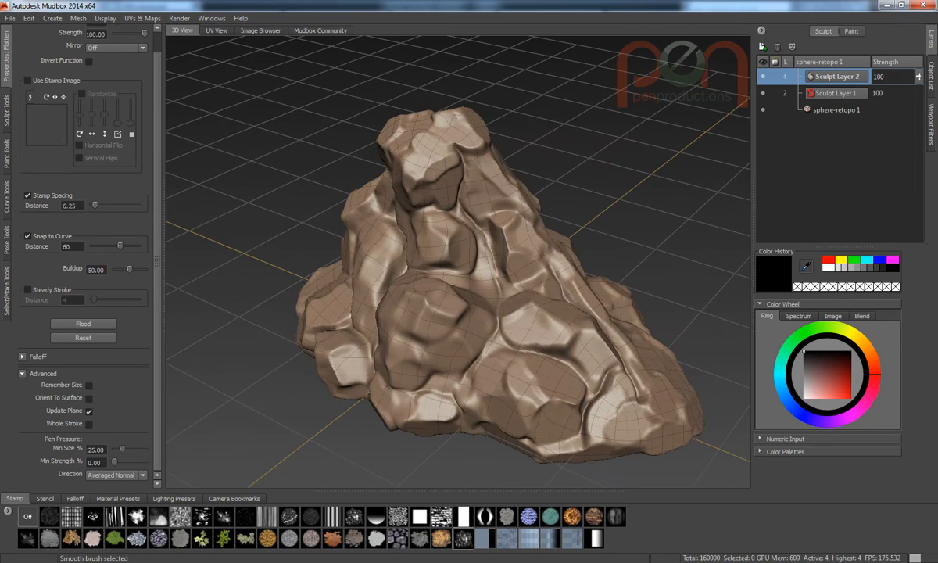
alt+drag(465, 147, 515, 202)
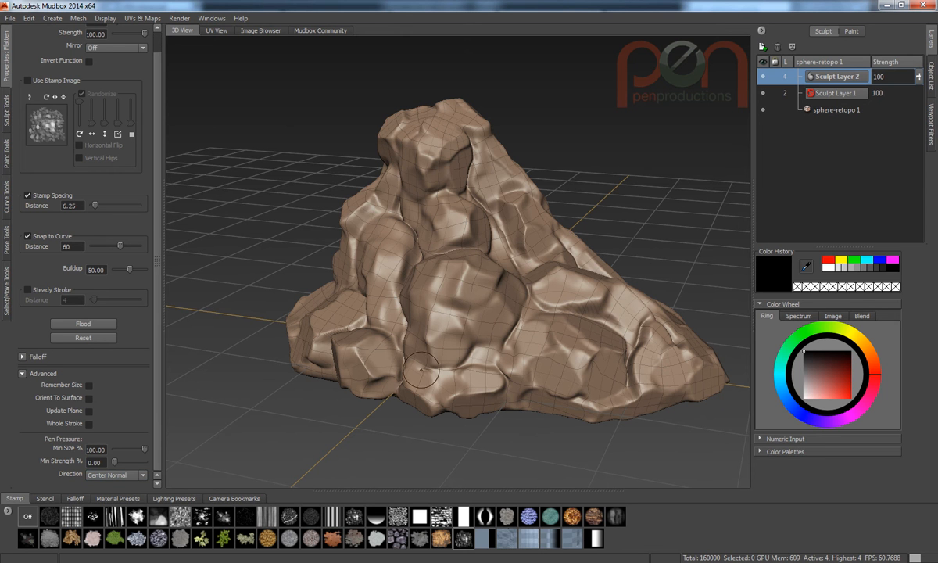
Step: Refine the flattened facets on the tall narrow boulder beside the large central boulder and smooth the area
alt+right_drag(401, 253, 367, 262)
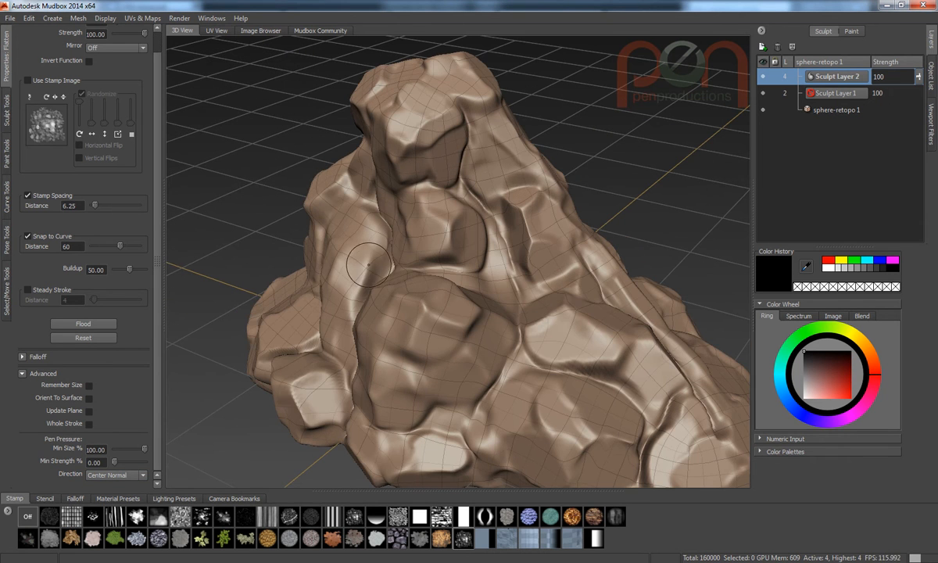
mouse_move(372, 261)
alt+mouse_down()
mouse_move(357, 258)
mouse_move(374, 260)
alt+mouse_up()
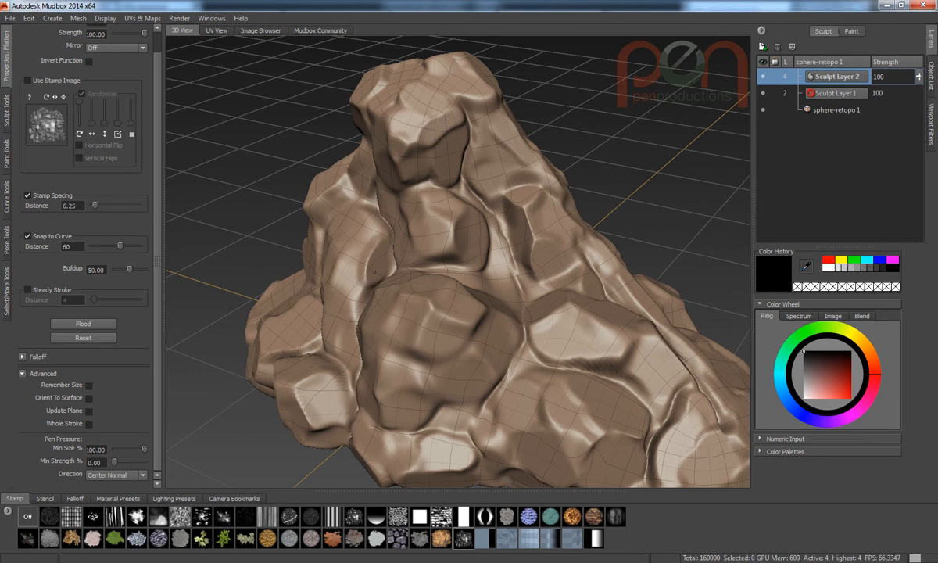
alt+drag(385, 258, 438, 258)
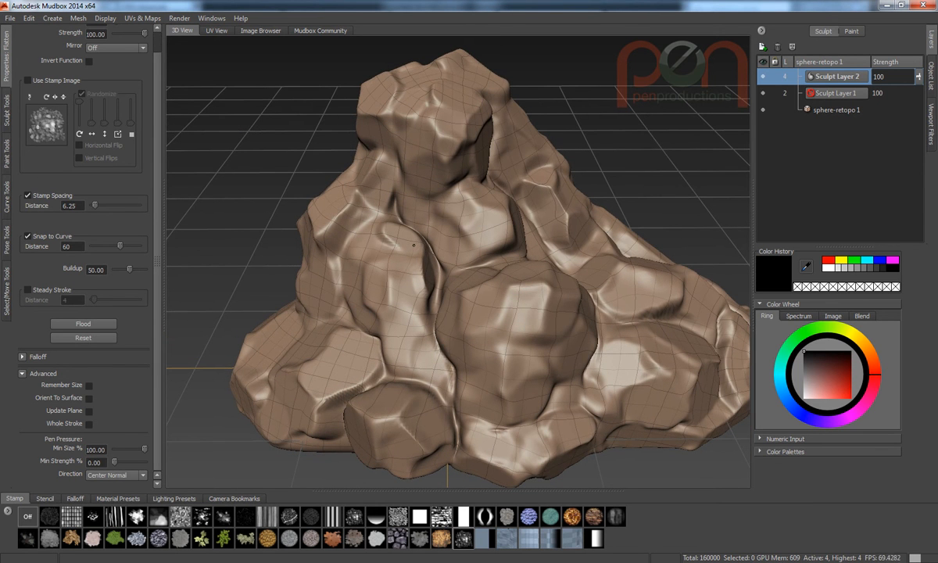
alt+drag(381, 227, 421, 233)
click(415, 234)
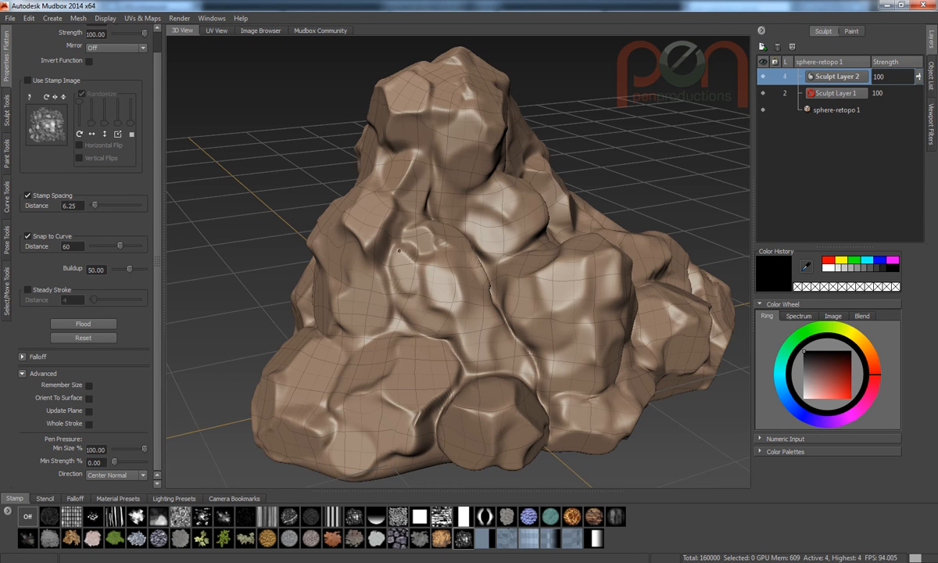
alt+drag(411, 256, 397, 319)
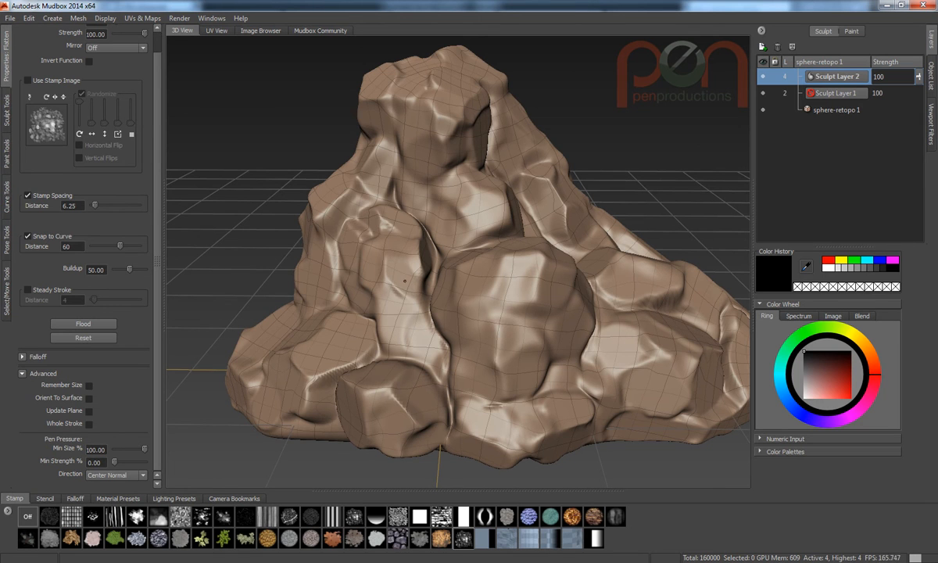
mouse_move(396, 327)
alt+mouse_down()
mouse_move(392, 341)
mouse_move(392, 333)
mouse_move(487, 323)
mouse_move(462, 305)
mouse_move(446, 308)
alt+mouse_up()
key(shift)
mouse_move(386, 217)
alt+mouse_down()
mouse_move(437, 205)
mouse_move(401, 237)
alt+mouse_up()
Step: Switch to the Knife tool and cut a crevice from beside the summit boulder down towards the central boulder
key(space)
mouse_move(343, 212)
click(328, 329)
alt+drag(338, 342, 446, 234)
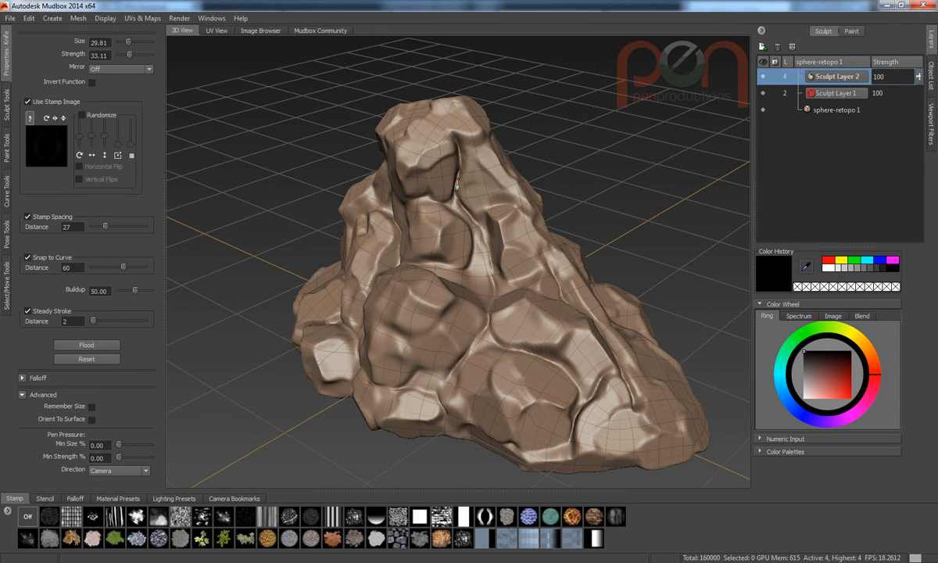
mouse_move(458, 178)
mouse_down()
mouse_move(493, 256)
mouse_move(466, 273)
mouse_move(491, 306)
mouse_move(456, 301)
mouse_up()
Step: Raise the Knife strength to 57.25 and cut the crevice around the central boulder down to the base, smoothing it
key(m)
key(m)
mouse_move(481, 339)
mouse_down()
mouse_move(451, 377)
mouse_move(481, 384)
mouse_move(513, 365)
mouse_up()
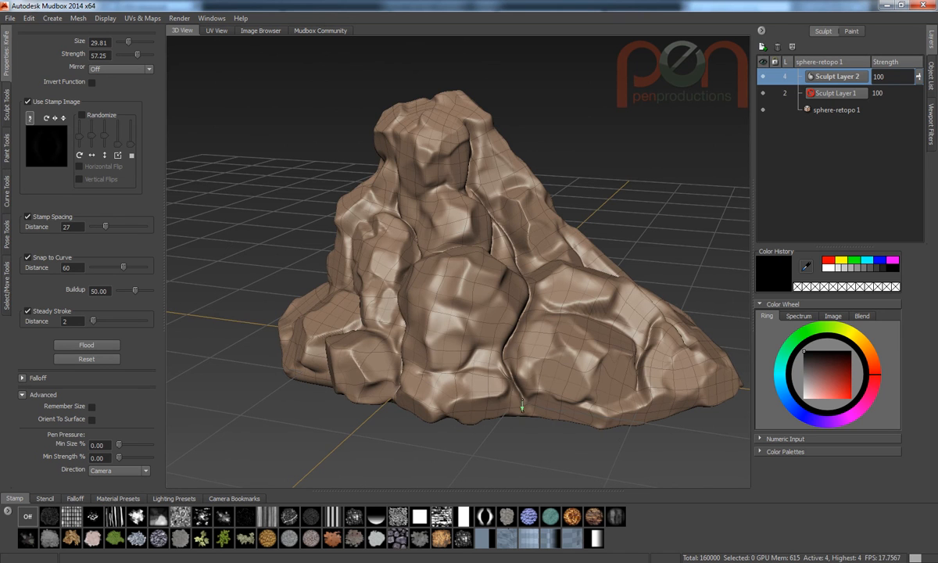
key(shift)
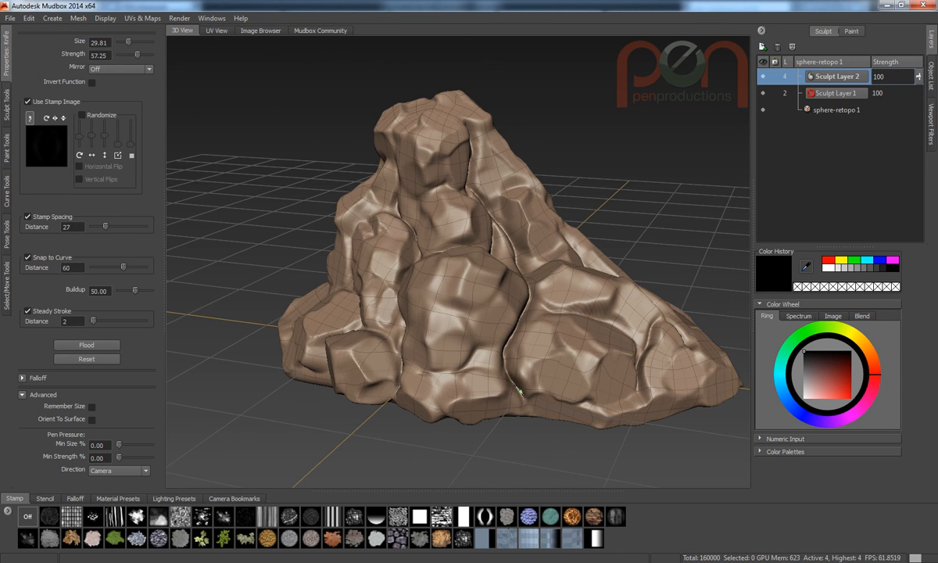
alt+drag(530, 415, 430, 362)
key(shift)
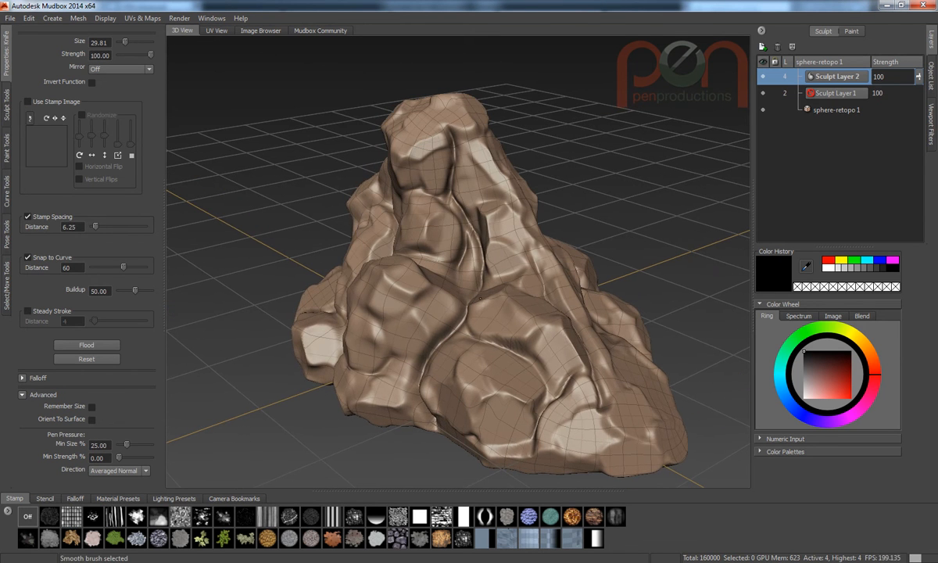
Step: Cut crevices below the summit and between the tall narrow boulder and the central boulder down to the base
alt+drag(456, 237, 421, 182)
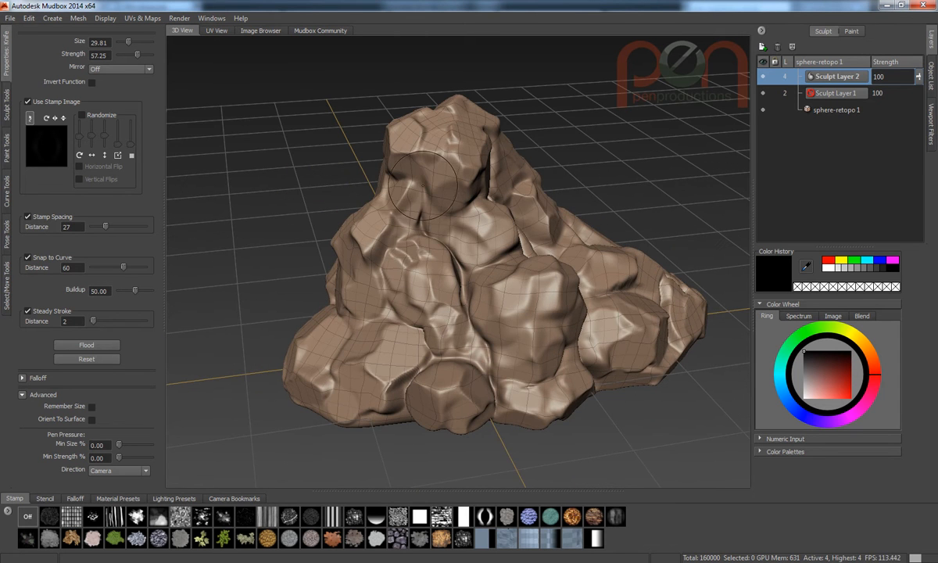
mouse_move(416, 225)
alt+mouse_down()
mouse_move(392, 259)
mouse_move(405, 239)
alt+mouse_up()
drag(429, 298, 432, 326)
mouse_move(432, 327)
alt+mouse_down()
mouse_move(448, 291)
mouse_move(466, 340)
alt+mouse_up()
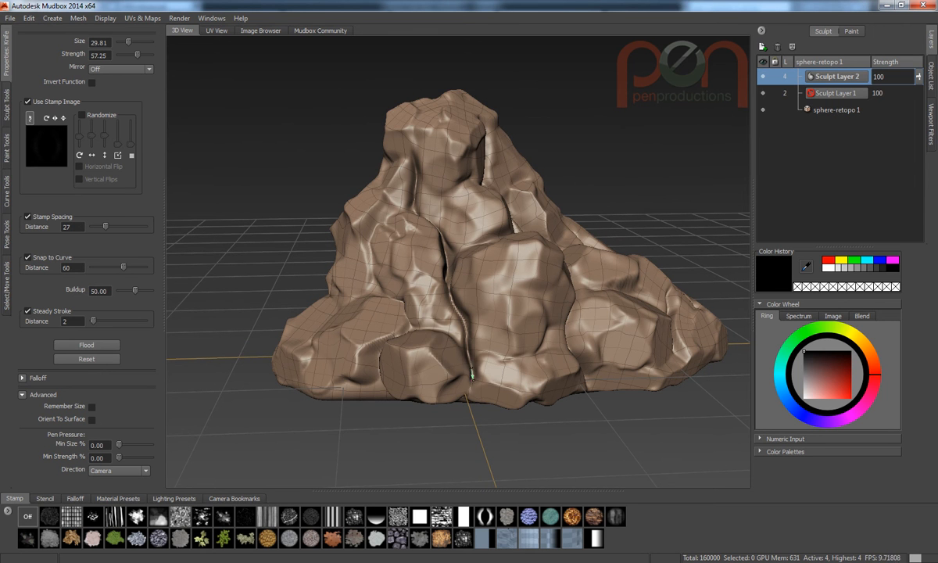
key(shift)
Step: Cut and smooth a winding crevice around the narrow boulder and between the base boulders on the mountain's end
mouse_move(417, 237)
alt+mouse_down()
mouse_move(426, 314)
mouse_move(386, 339)
alt+mouse_up()
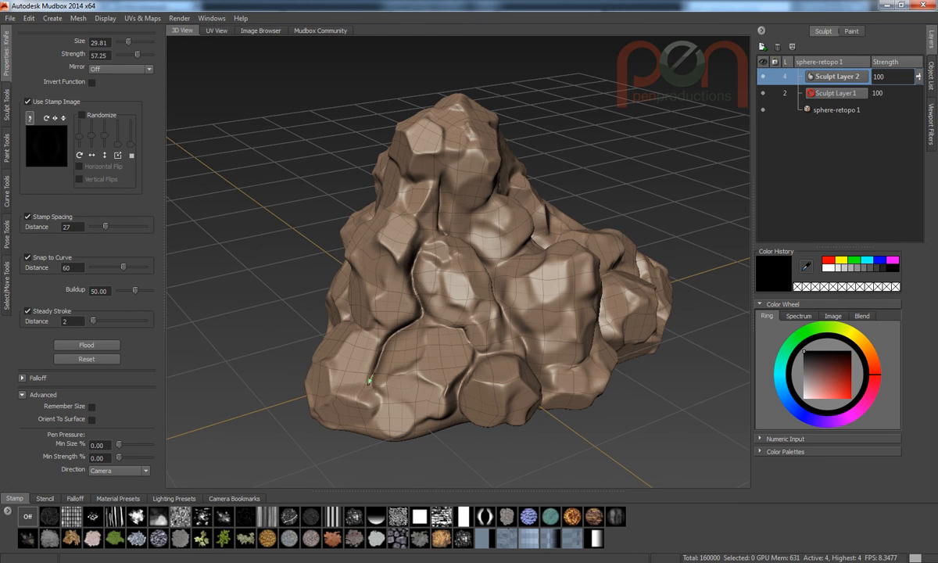
drag(393, 405, 394, 400)
shift+drag(400, 248, 412, 257)
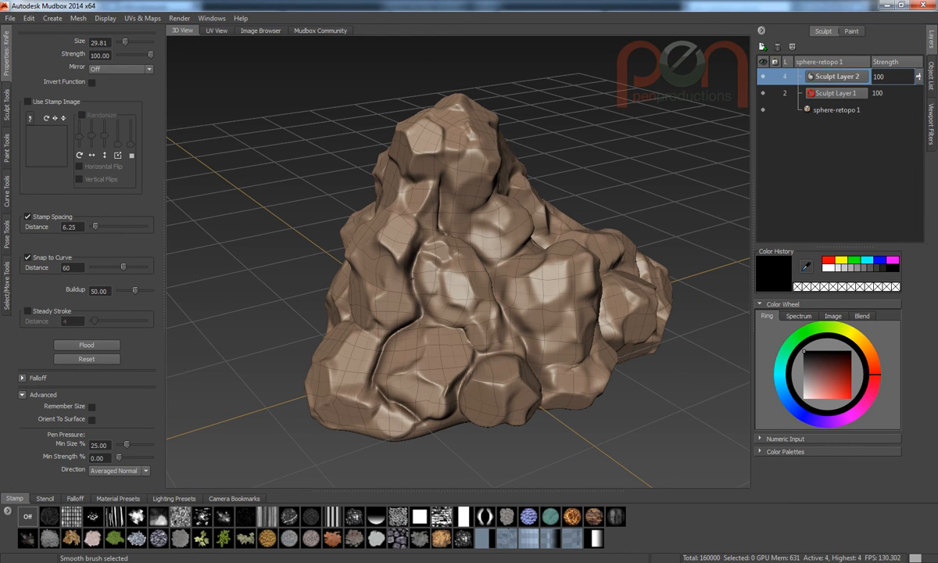
mouse_move(423, 424)
alt+mouse_down()
mouse_move(531, 359)
mouse_move(432, 342)
mouse_move(564, 351)
mouse_move(523, 316)
alt+mouse_up()
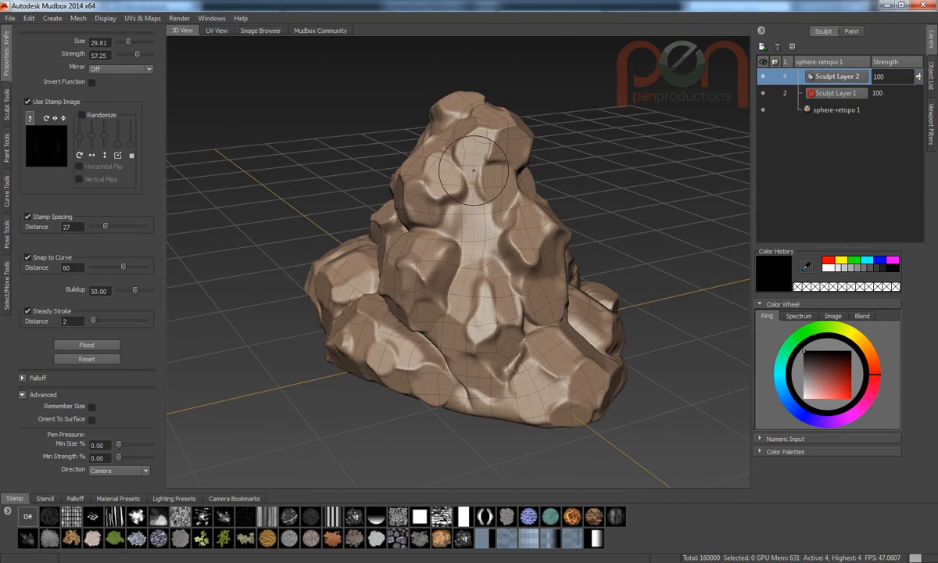
alt+drag(461, 212, 488, 229)
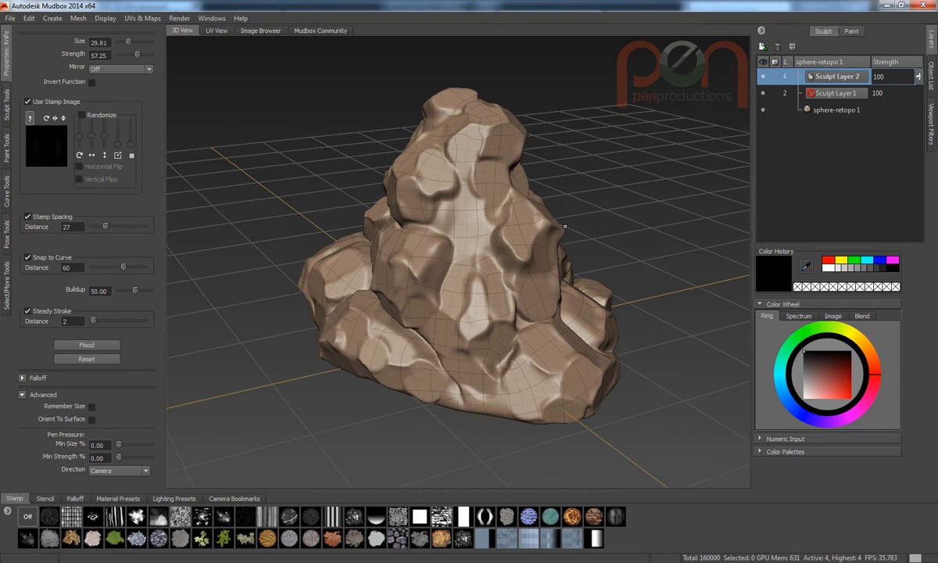
Step: Subdivide the mountain mesh to level 5 and add a new sculpt layer above the existing ones
key(shift+d)
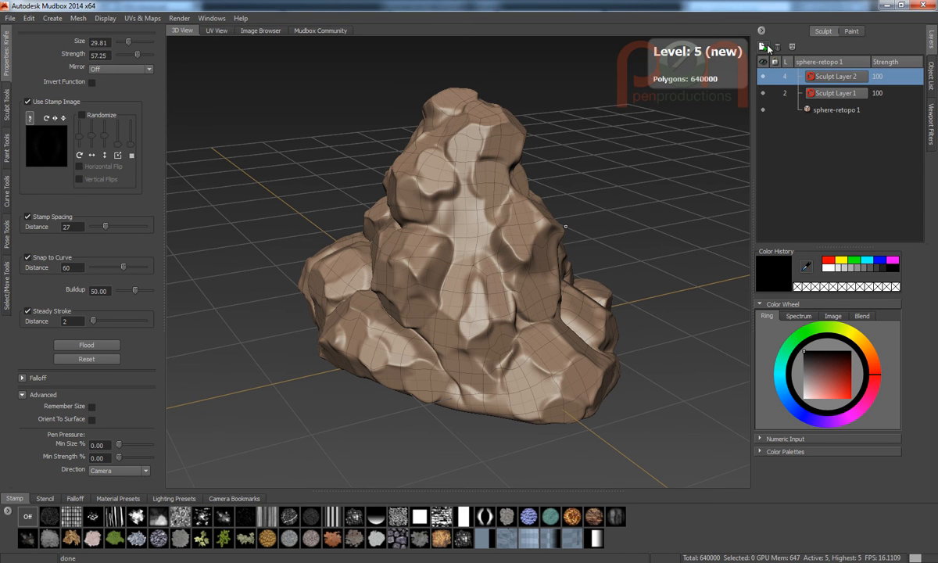
click(762, 47)
alt+drag(469, 173, 444, 170)
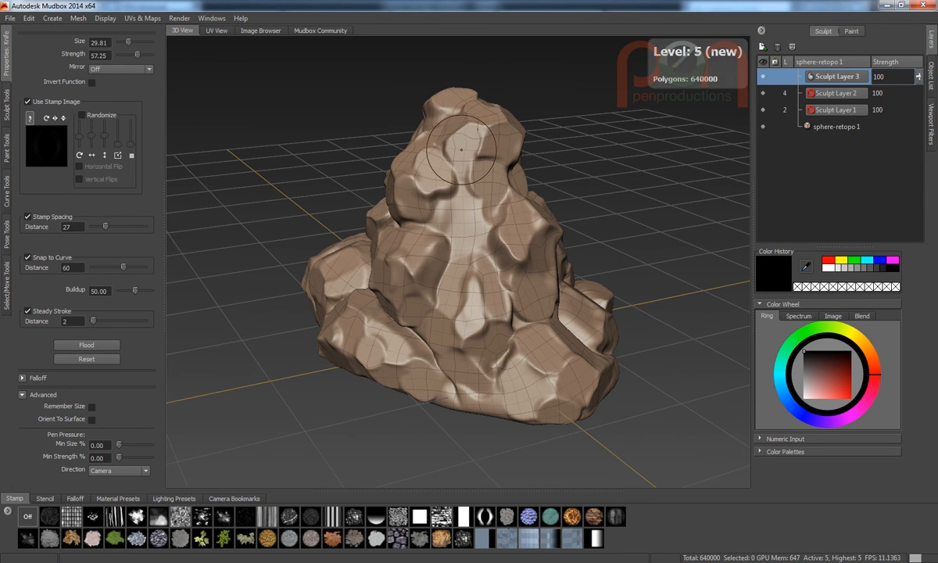
Step: Cut Knife crevices down both sides of the narrow central column from the summit to the base and smooth the upper end
drag(430, 129, 454, 159)
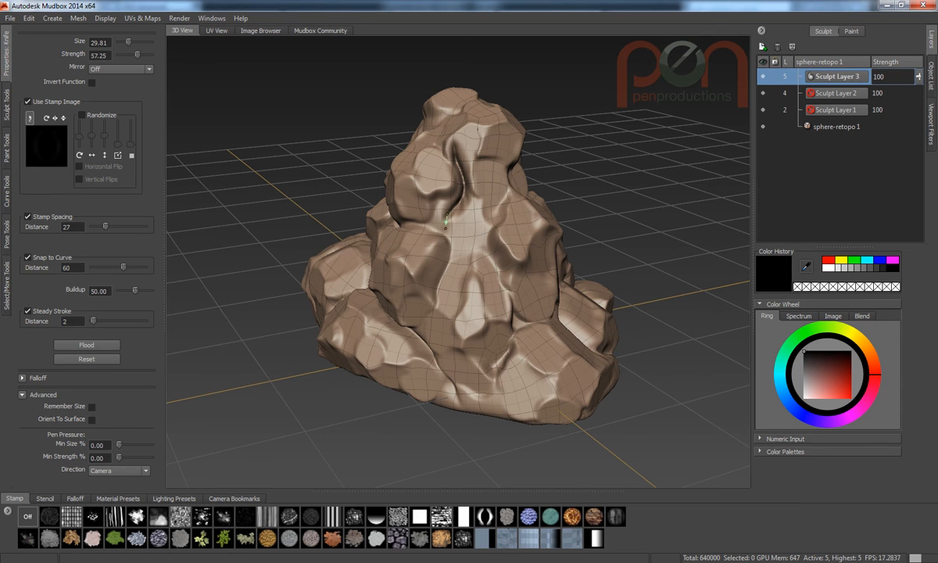
mouse_move(453, 270)
mouse_down()
mouse_move(435, 320)
mouse_move(457, 382)
mouse_move(469, 334)
mouse_move(497, 327)
mouse_up()
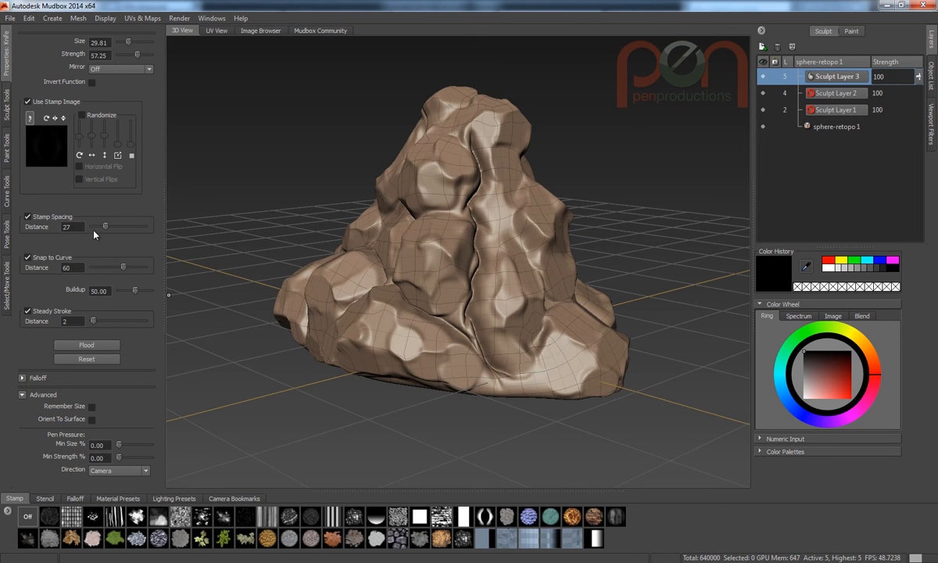
mouse_move(318, 236)
alt+mouse_down()
mouse_move(491, 204)
mouse_move(490, 181)
alt+mouse_up()
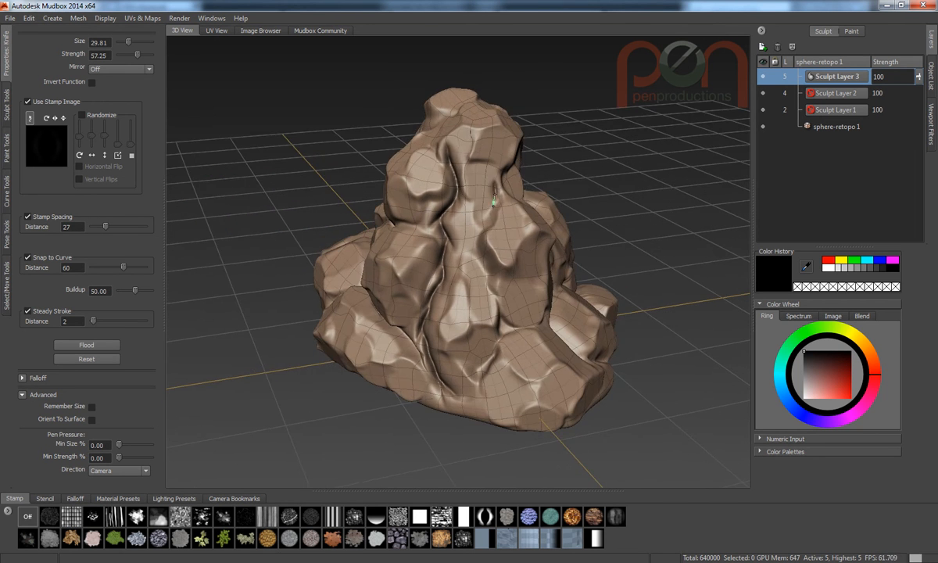
drag(487, 296, 496, 315)
alt+drag(422, 254, 461, 211)
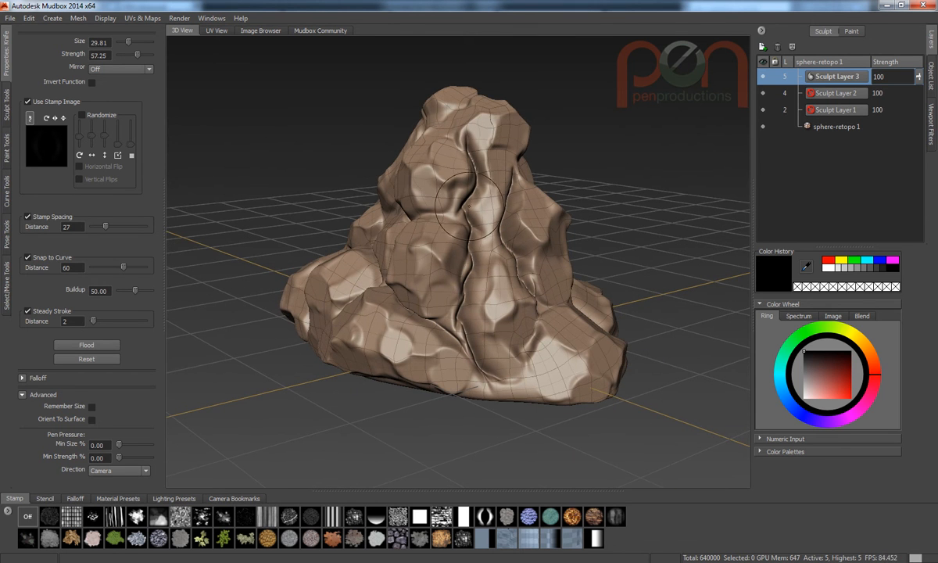
key(shift)
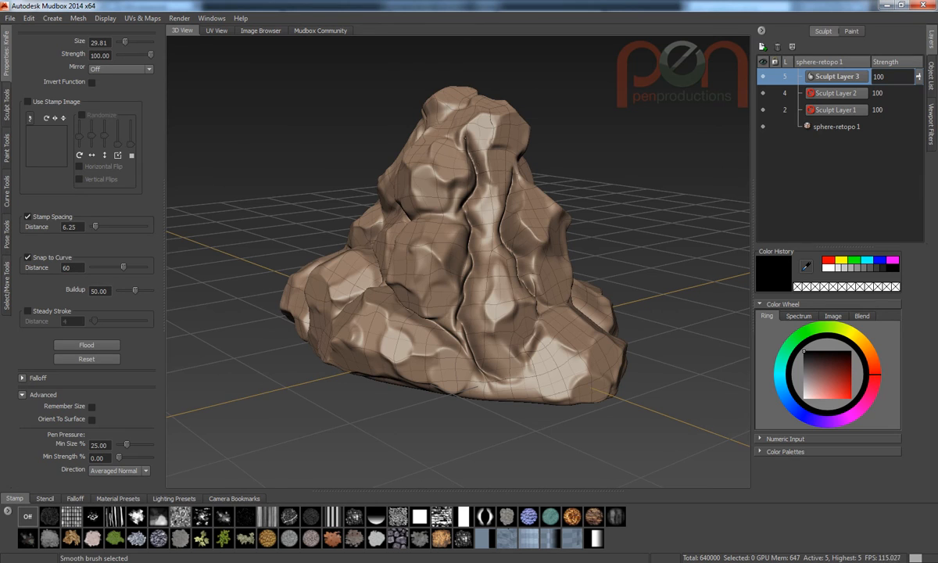
alt+drag(474, 196, 430, 224)
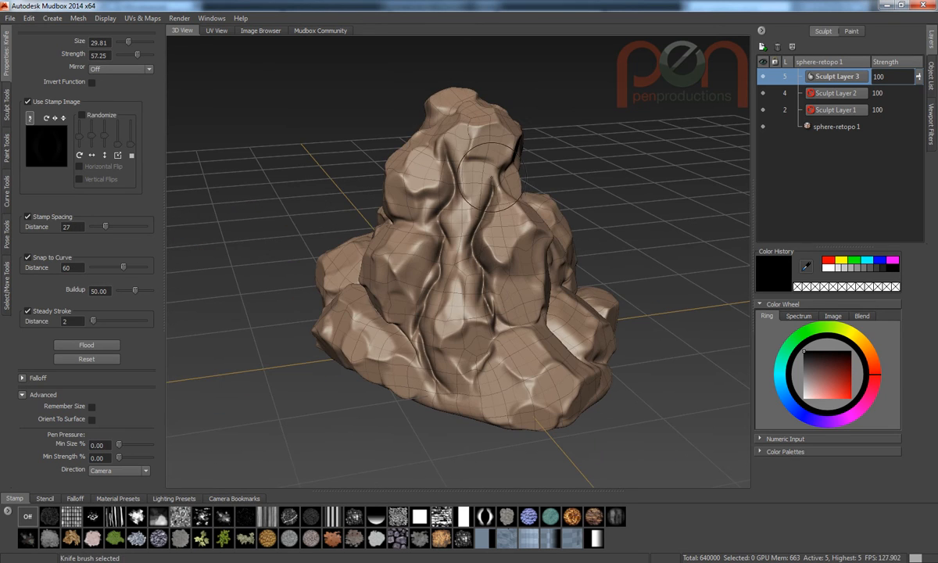
Step: Cut a crevice down the long ridge and split the large base boulder at its foot
alt+drag(480, 176, 668, 186)
mouse_move(437, 234)
alt+mouse_down()
mouse_move(525, 291)
mouse_move(490, 254)
mouse_move(442, 269)
alt+mouse_up()
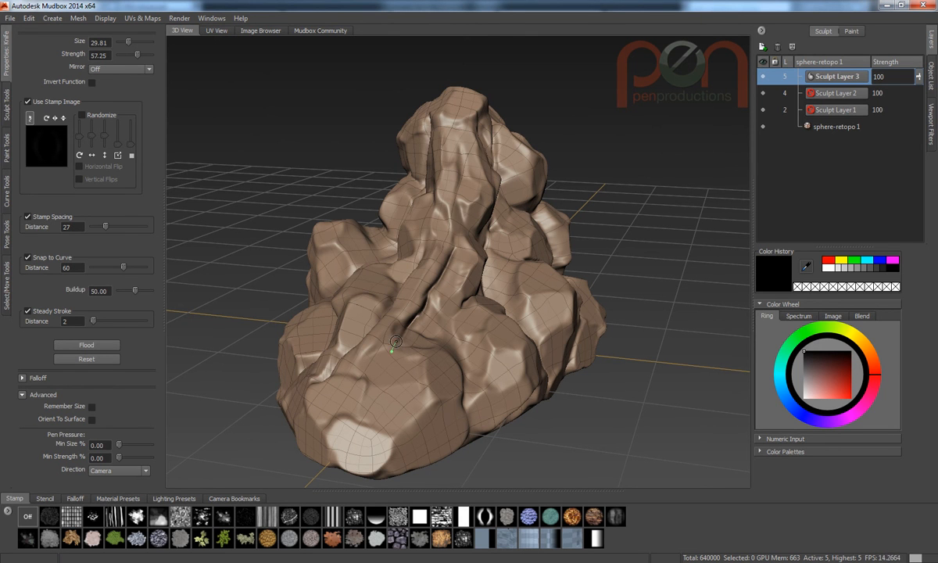
drag(379, 405, 395, 449)
alt+drag(394, 448, 415, 449)
Step: Flatten the foot of the ridge and the neighbouring base boulders with the Flatten tool at size 22, smoothing the result
mouse_move(435, 313)
alt+mouse_down()
mouse_move(449, 348)
mouse_move(547, 320)
mouse_move(398, 286)
mouse_move(536, 270)
mouse_move(626, 220)
alt+mouse_up()
right_drag(626, 220, 626, 165)
mouse_move(500, 246)
alt+mouse_down()
mouse_move(492, 261)
mouse_move(504, 254)
mouse_move(312, 245)
alt+mouse_up()
mouse_move(436, 276)
alt+mouse_down()
mouse_move(643, 239)
mouse_move(561, 268)
mouse_move(610, 258)
mouse_move(543, 248)
mouse_move(340, 273)
mouse_move(233, 265)
mouse_move(480, 242)
mouse_move(368, 299)
mouse_move(328, 274)
mouse_move(348, 266)
mouse_move(361, 284)
mouse_move(353, 291)
alt+mouse_up()
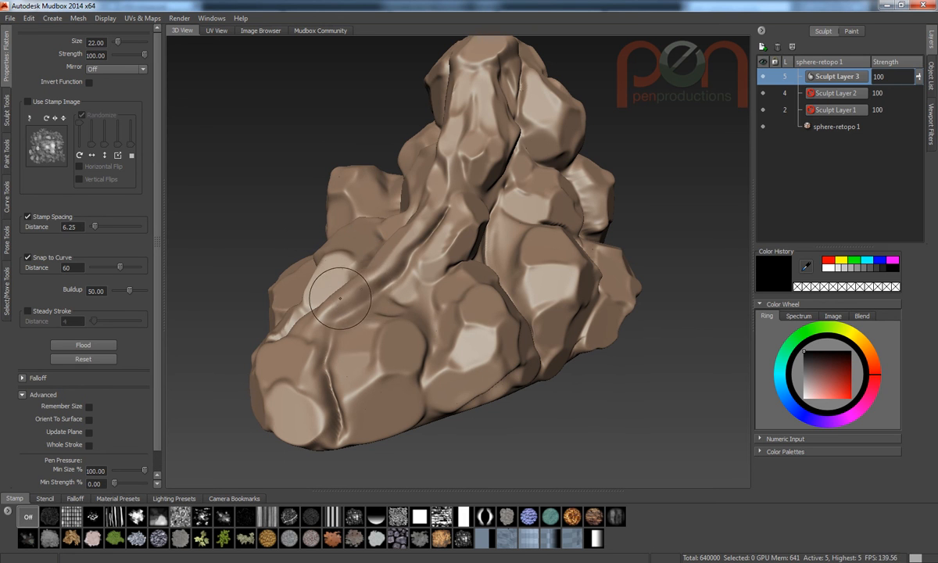
mouse_move(340, 298)
mouse_down()
mouse_move(363, 256)
mouse_move(350, 269)
mouse_move(372, 282)
mouse_move(372, 316)
mouse_move(363, 225)
mouse_up()
key(ctrl+z)
mouse_move(341, 300)
mouse_down()
mouse_move(395, 280)
mouse_move(522, 306)
mouse_move(525, 357)
mouse_move(500, 313)
mouse_move(379, 254)
mouse_move(395, 233)
mouse_move(365, 221)
mouse_move(356, 258)
mouse_move(373, 389)
mouse_move(354, 400)
mouse_move(297, 367)
mouse_move(344, 338)
mouse_move(496, 342)
mouse_up()
shift+drag(503, 308, 514, 317)
mouse_move(258, 332)
alt+mouse_down()
mouse_move(407, 304)
mouse_move(421, 326)
alt+mouse_up()
Step: Switch to the Pinch tool at size 14.88 and turn off Steady Stroke
key(space)
mouse_move(352, 299)
click(320, 291)
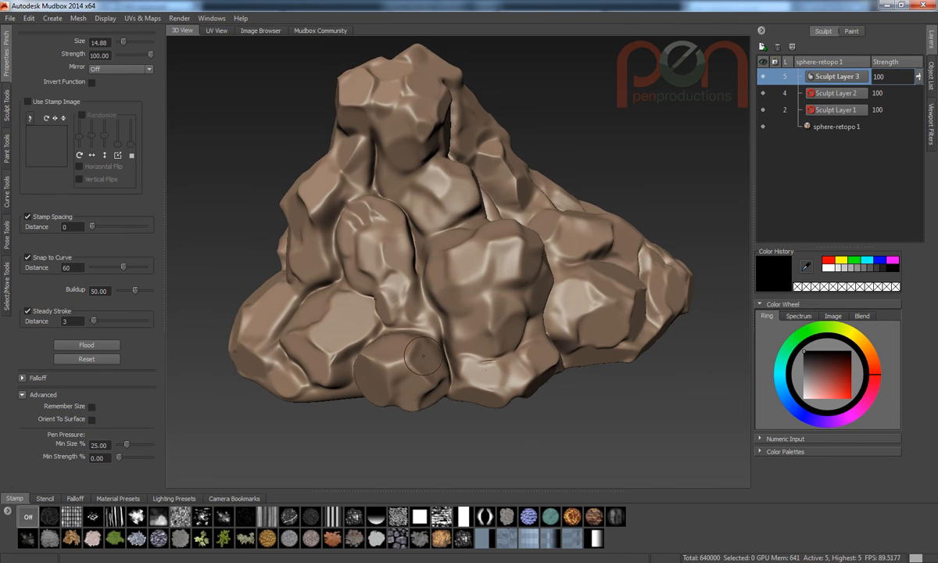
key(space)
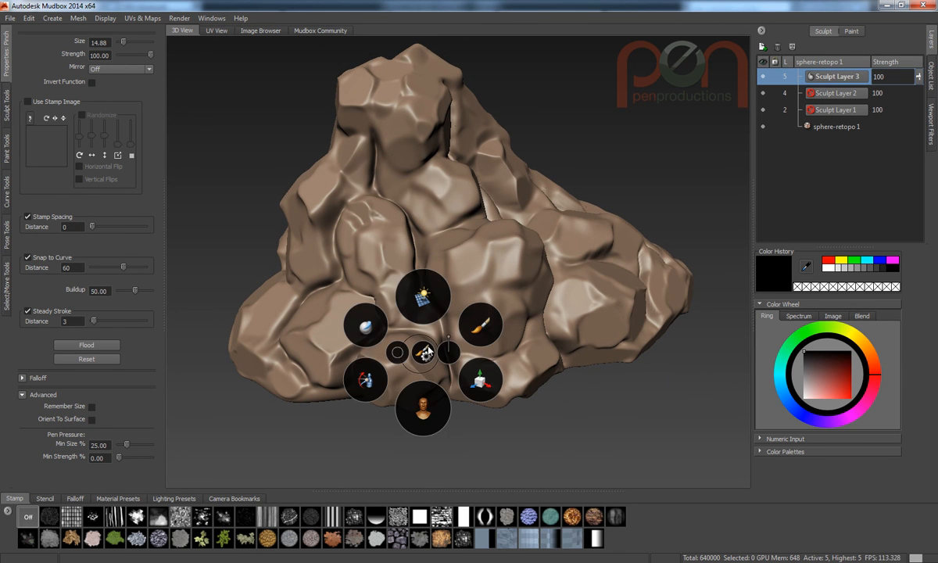
mouse_move(424, 354)
click(421, 381)
Step: Pinch the boulder edges and crevices all around the mountain at strength 99.59 to sharpen the facets
alt+drag(420, 382, 445, 367)
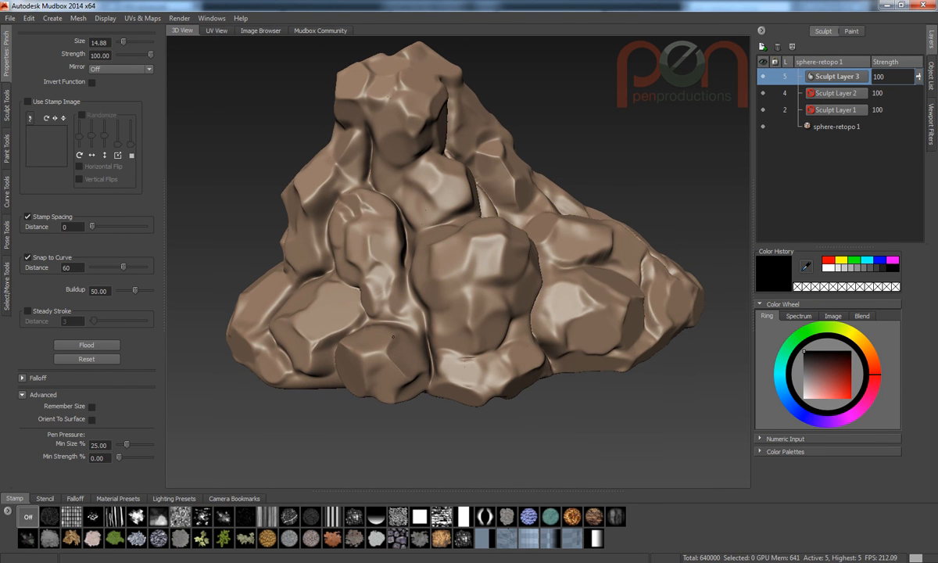
alt+drag(372, 353, 434, 352)
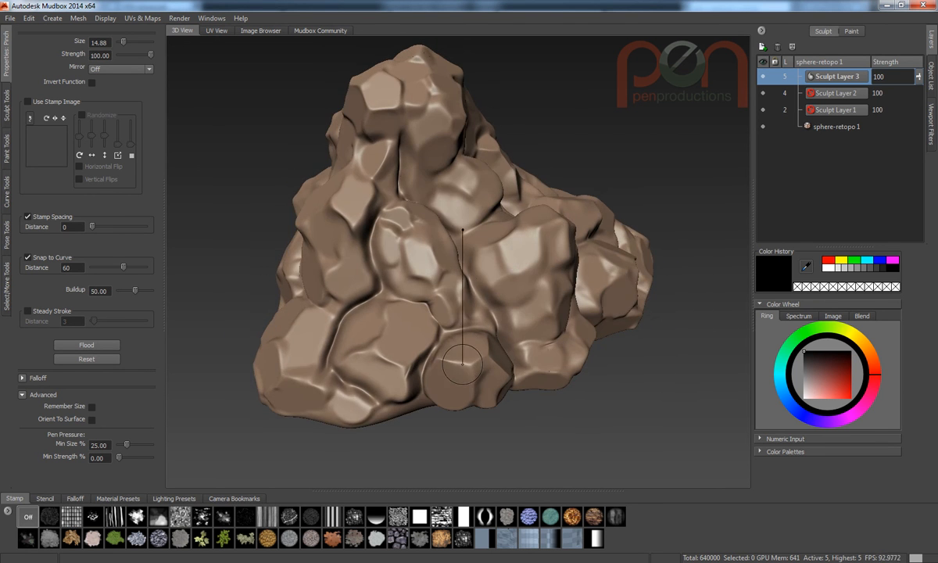
mouse_move(476, 381)
alt+mouse_down()
mouse_move(469, 357)
mouse_move(407, 333)
mouse_move(477, 365)
alt+mouse_up()
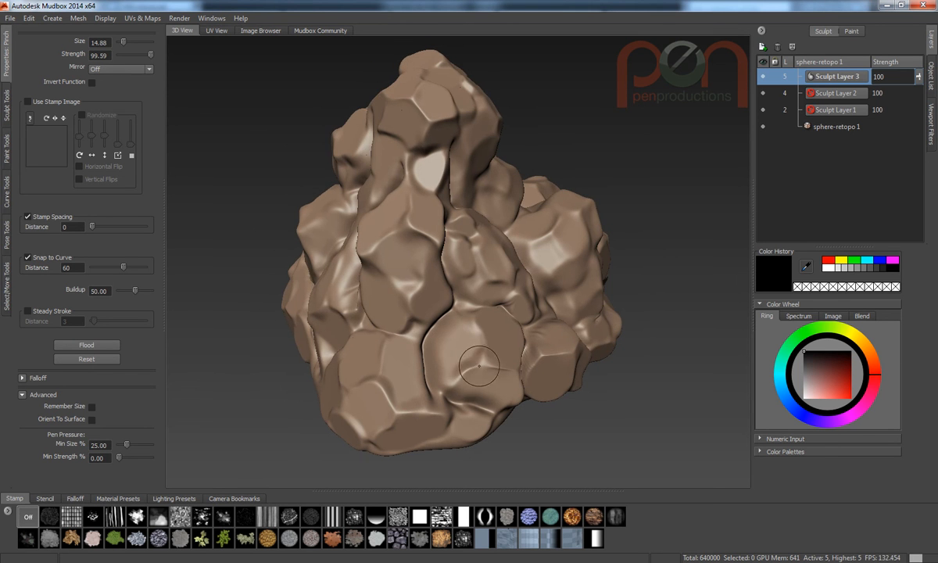
mouse_move(450, 309)
alt+mouse_down()
mouse_move(430, 266)
mouse_move(444, 255)
mouse_move(497, 264)
mouse_move(473, 217)
alt+mouse_up()
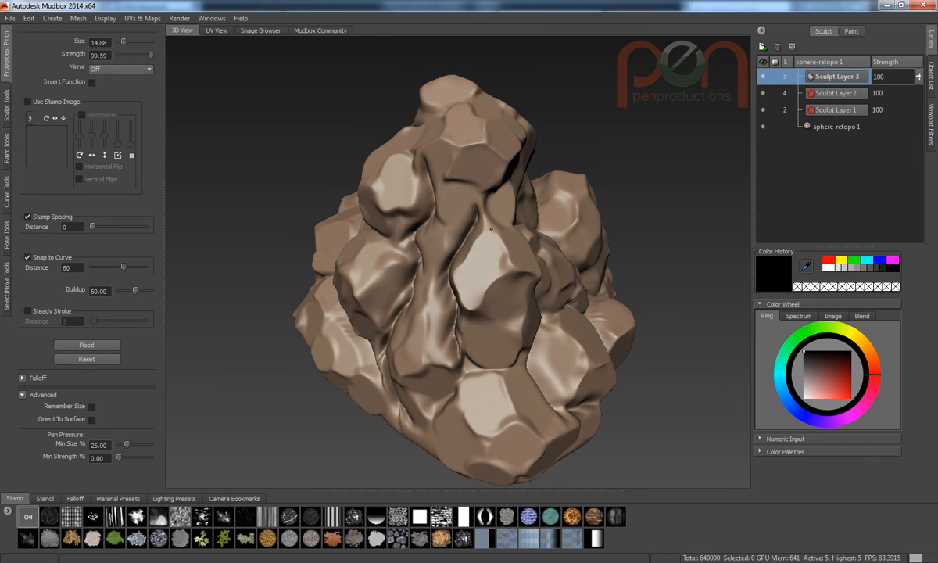
mouse_move(502, 272)
alt+mouse_down()
mouse_move(393, 262)
mouse_move(415, 233)
mouse_move(420, 256)
mouse_move(456, 229)
alt+mouse_up()
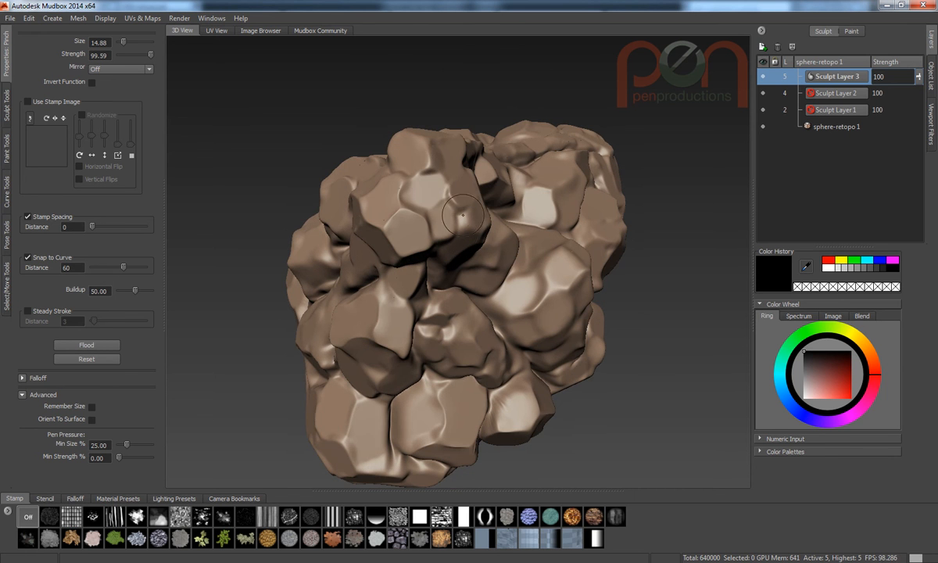
mouse_move(402, 176)
alt+mouse_down()
mouse_move(443, 175)
mouse_move(468, 224)
mouse_move(438, 219)
mouse_move(447, 230)
alt+mouse_up()
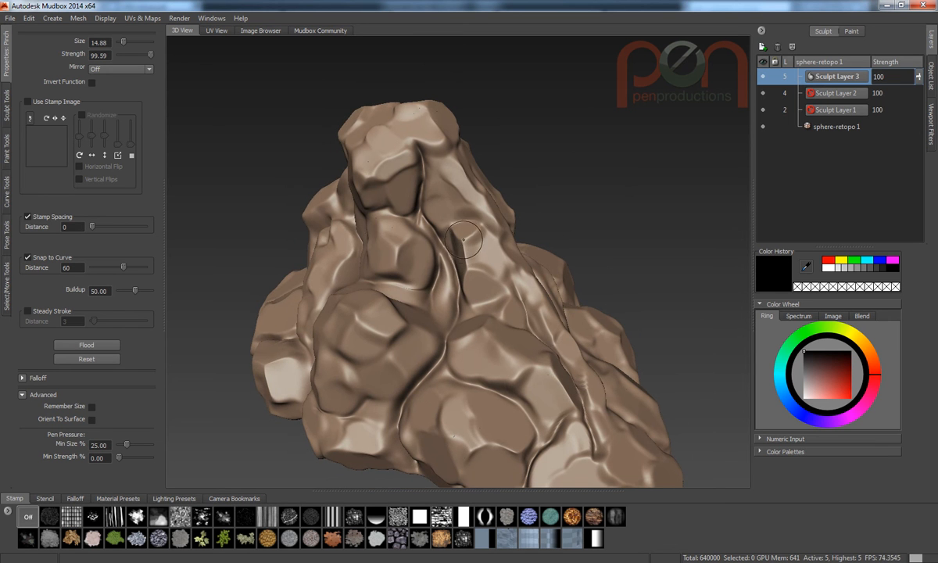
mouse_move(426, 262)
alt+mouse_down()
mouse_move(357, 289)
mouse_move(417, 333)
mouse_move(396, 359)
alt+mouse_up()
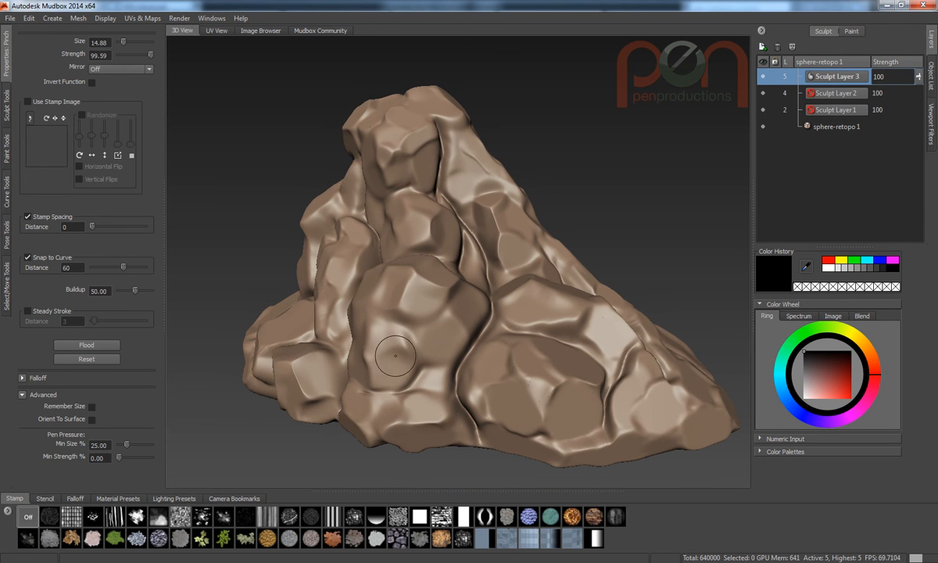
mouse_move(464, 327)
alt+mouse_down()
mouse_move(495, 316)
mouse_move(504, 328)
mouse_move(412, 415)
mouse_move(367, 334)
mouse_move(438, 328)
mouse_move(547, 297)
mouse_move(445, 300)
mouse_move(532, 293)
mouse_move(461, 297)
mouse_move(544, 282)
mouse_move(446, 336)
mouse_move(469, 352)
mouse_move(500, 430)
mouse_move(488, 344)
mouse_move(647, 323)
mouse_move(594, 279)
mouse_move(610, 301)
mouse_move(600, 293)
alt+mouse_up()
Step: Smooth the pinched surfaces between the boulders near the base and check the mountain from several sides
key(shift)
key(5)
shift+drag(394, 393, 467, 346)
alt+drag(551, 338, 537, 346)
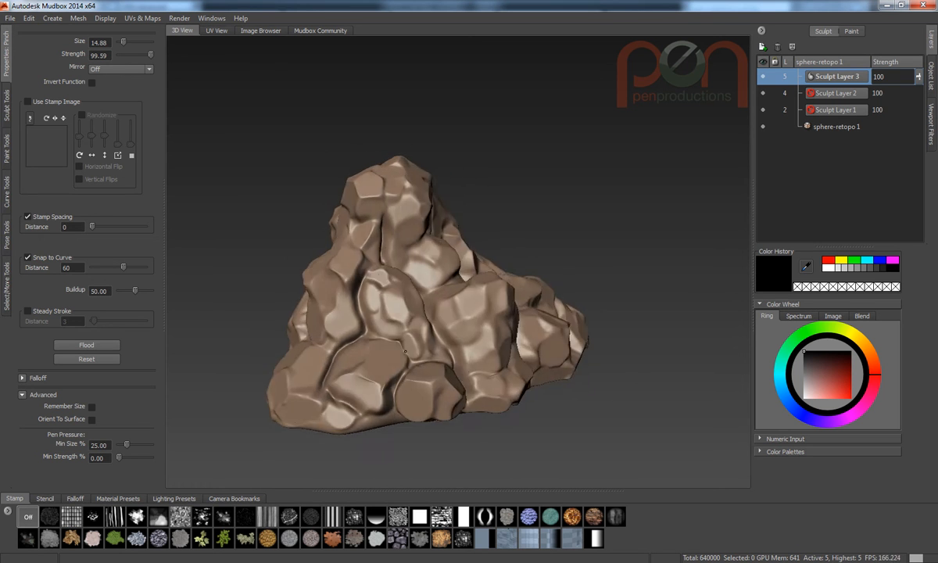
alt+drag(274, 371, 263, 373)
alt+drag(314, 355, 301, 362)
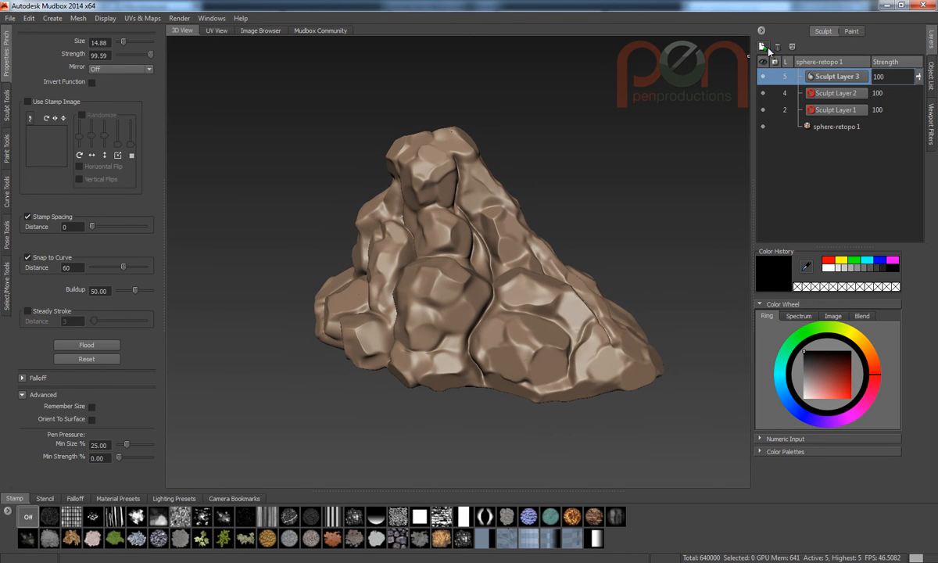
Step: Add another sculpt layer and switch to the Imprint tool with the bw_rubble stamp
click(763, 47)
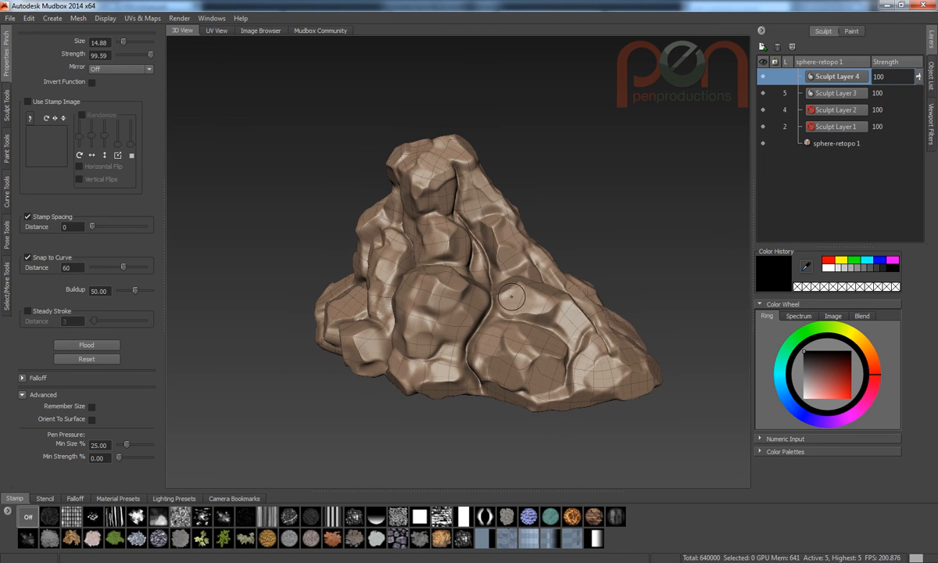
mouse_move(515, 290)
alt+mouse_down()
mouse_move(477, 312)
mouse_move(525, 299)
mouse_move(392, 266)
alt+mouse_up()
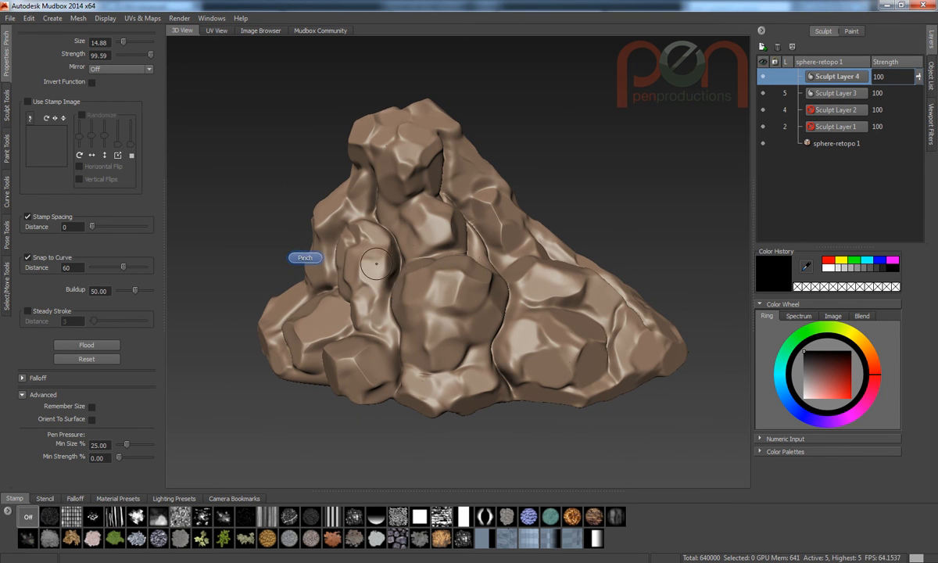
mouse_move(381, 300)
alt+mouse_down()
mouse_move(435, 287)
mouse_move(677, 330)
mouse_move(503, 313)
mouse_move(593, 293)
mouse_move(464, 270)
alt+mouse_up()
key(space)
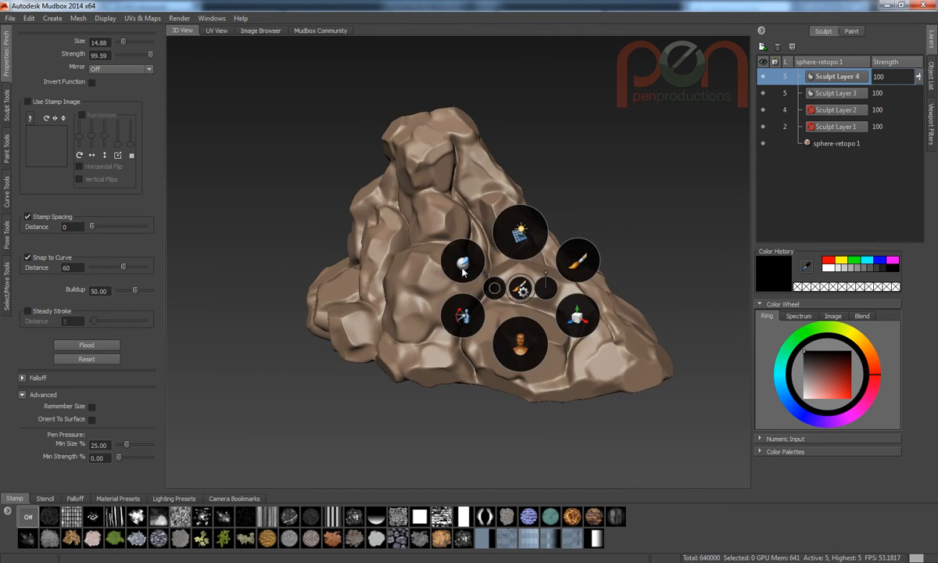
click(452, 352)
alt+drag(451, 352, 448, 298)
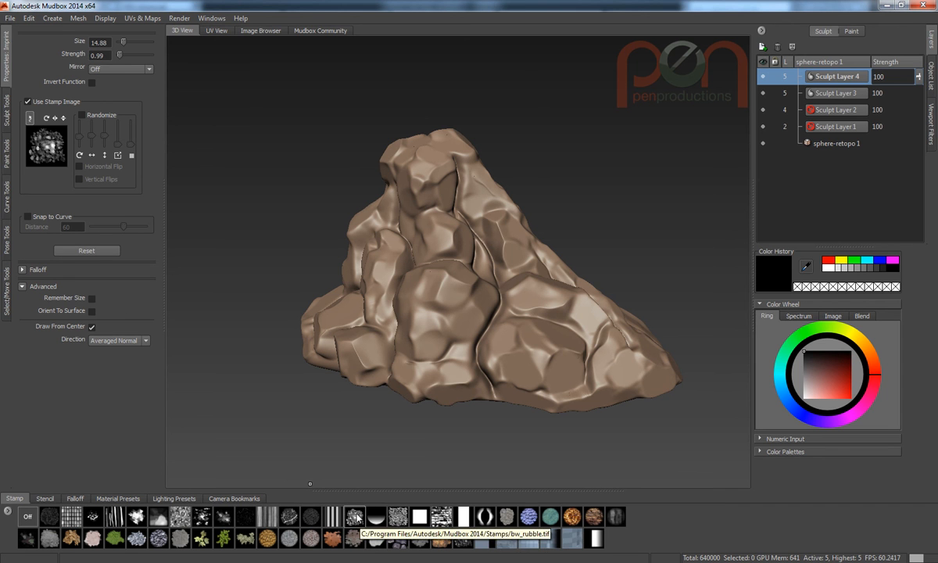
Step: Test the rubble imprint on the central boulder and set the Imprint strength to 7.04
alt+drag(253, 296, 754, 115)
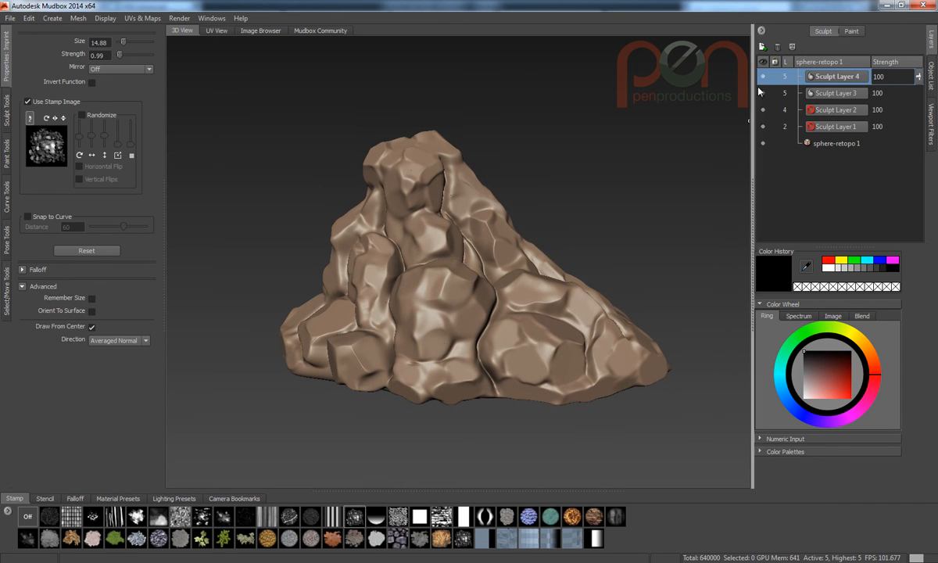
alt+drag(689, 180, 547, 241)
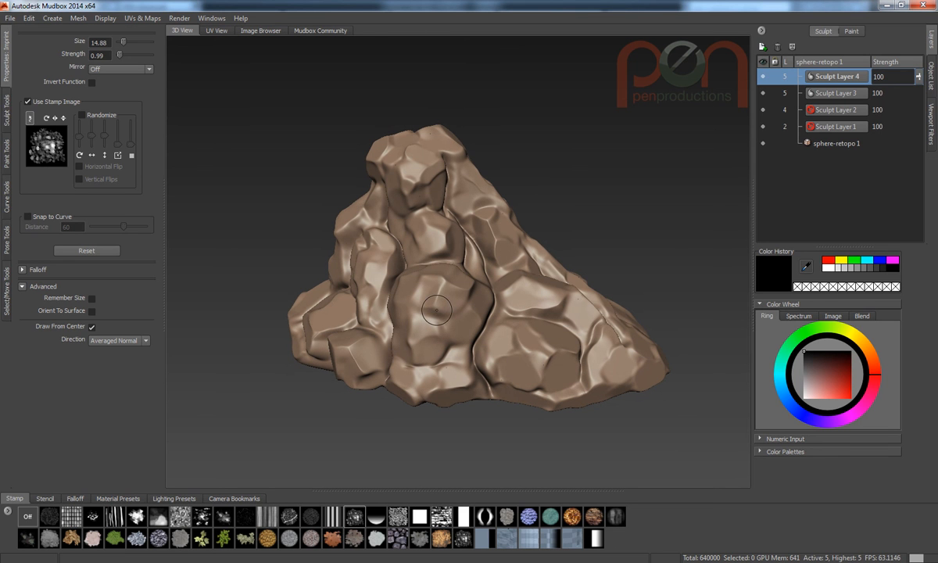
mouse_move(432, 303)
mouse_down()
mouse_move(508, 265)
mouse_move(521, 306)
mouse_move(492, 285)
mouse_up()
mouse_move(433, 303)
mouse_down()
mouse_move(500, 270)
mouse_move(528, 230)
mouse_move(480, 258)
mouse_move(522, 221)
mouse_move(455, 274)
mouse_up()
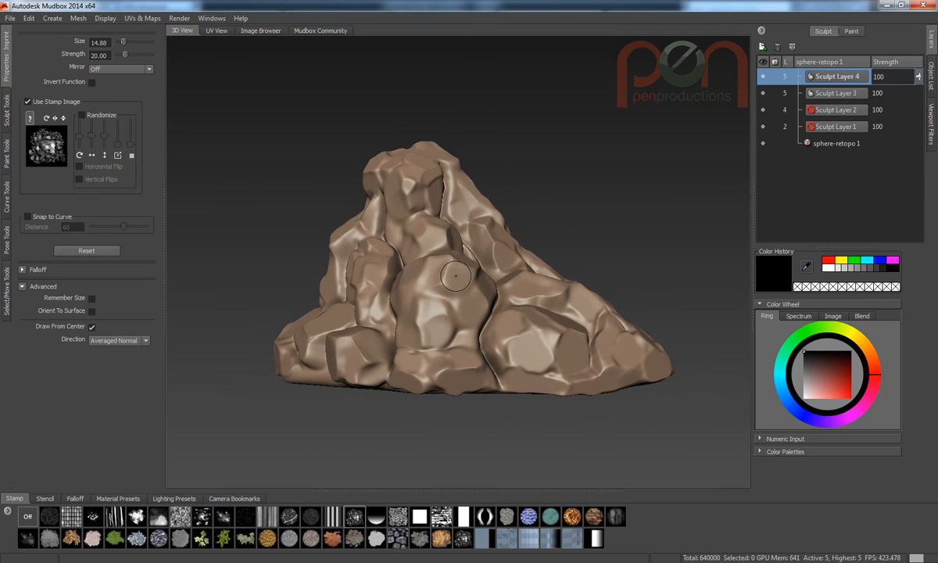
click(147, 342)
click(145, 342)
alt+drag(341, 315, 453, 291)
alt+drag(501, 267, 513, 294)
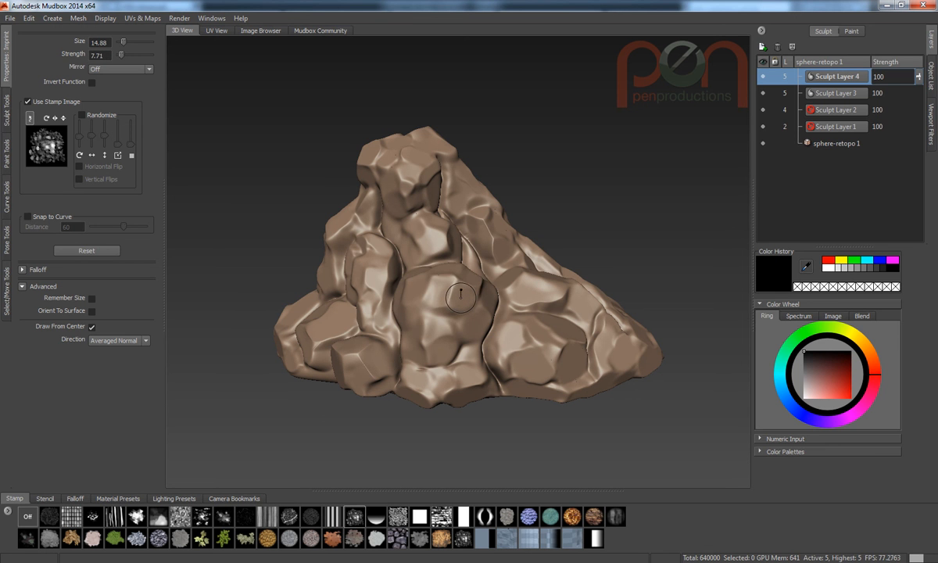
mouse_move(463, 305)
mouse_down()
mouse_move(453, 258)
mouse_move(438, 328)
mouse_move(558, 291)
mouse_move(492, 308)
mouse_move(516, 317)
mouse_move(450, 336)
mouse_move(385, 312)
mouse_move(422, 283)
mouse_move(508, 309)
mouse_up()
Step: Imprint the rubble stamp over the front boulders and up to the area just below the summit
drag(510, 364, 543, 338)
mouse_move(565, 325)
alt+mouse_down()
mouse_move(481, 327)
mouse_move(577, 322)
alt+mouse_up()
alt+drag(456, 188, 445, 168)
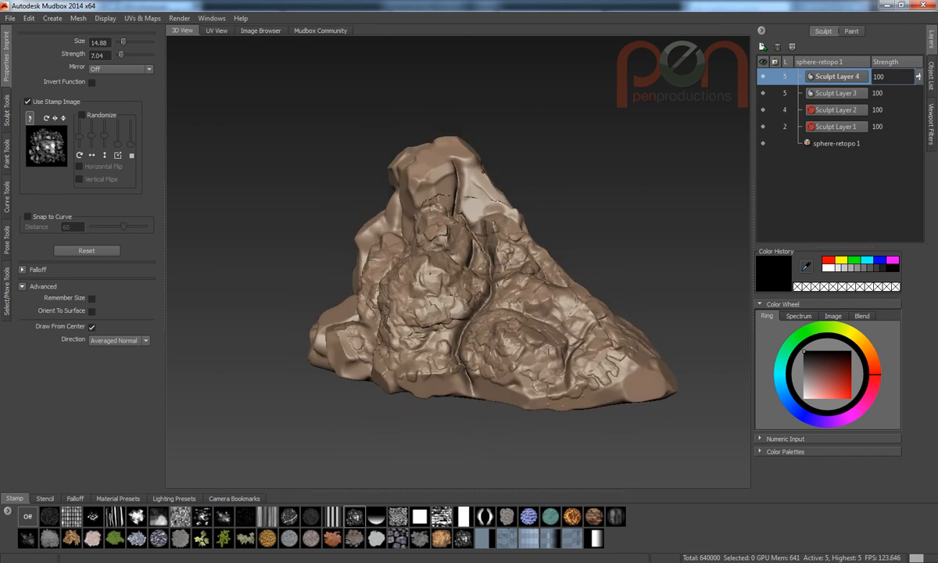
alt+middle_drag(414, 168, 408, 216)
alt+right_drag(405, 216, 399, 233)
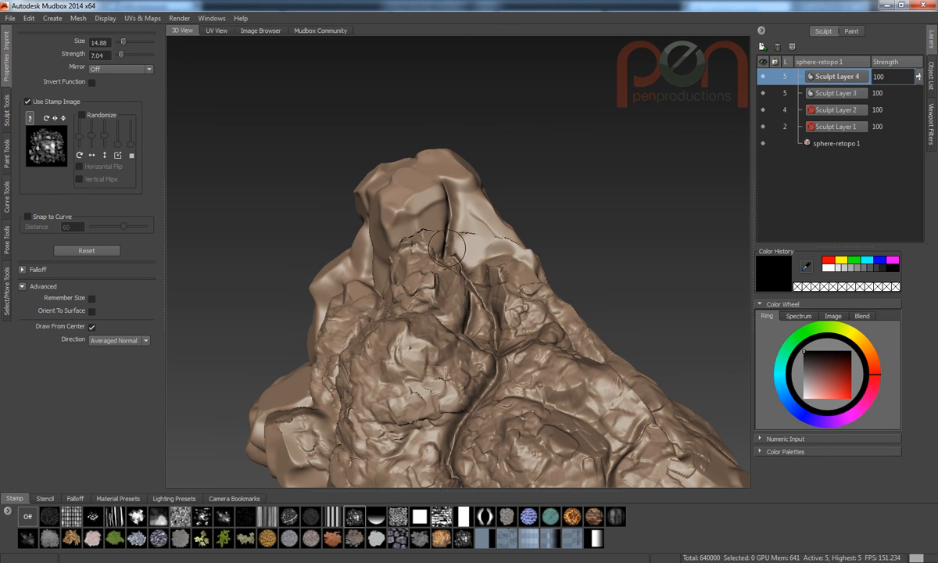
Step: Show the falloff presets and undo all the rubble imprints on the front boulders
click(76, 499)
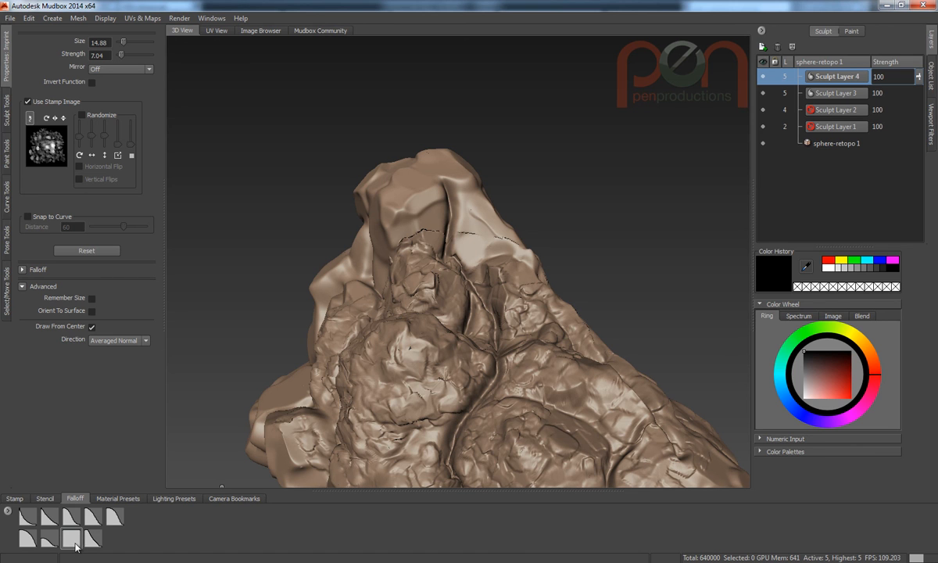
key(ctrl+z)
key(ctrl+z)
key(ctrl+z)
key(ctrl+z)
key(ctrl+z)
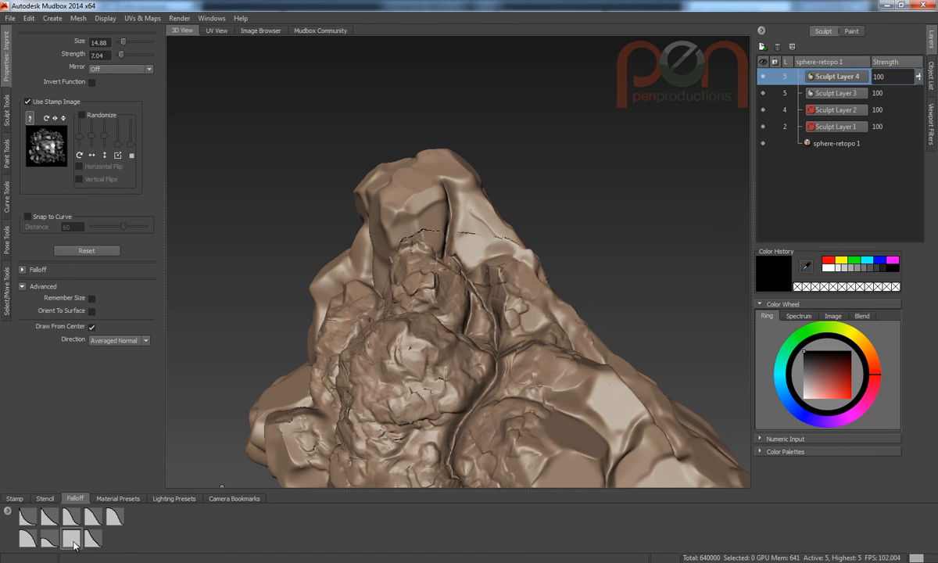
key(ctrl+z)
key(ctrl+z)
key(ctrl+z)
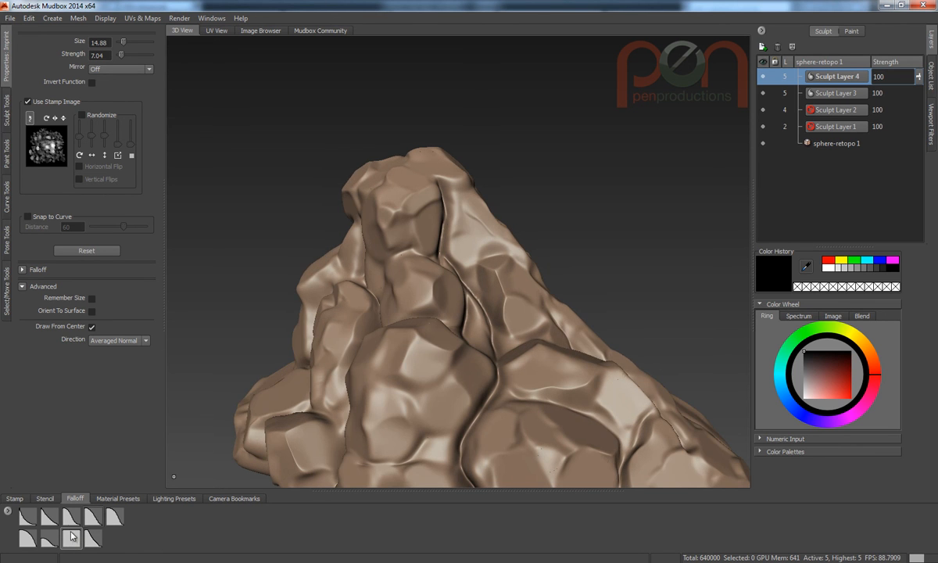
Step: Apply a smooth, soft-edged falloff to the Imprint tool and stamp rubble on the boulder below the summit
click(71, 519)
drag(419, 292, 460, 228)
alt+drag(448, 273, 481, 307)
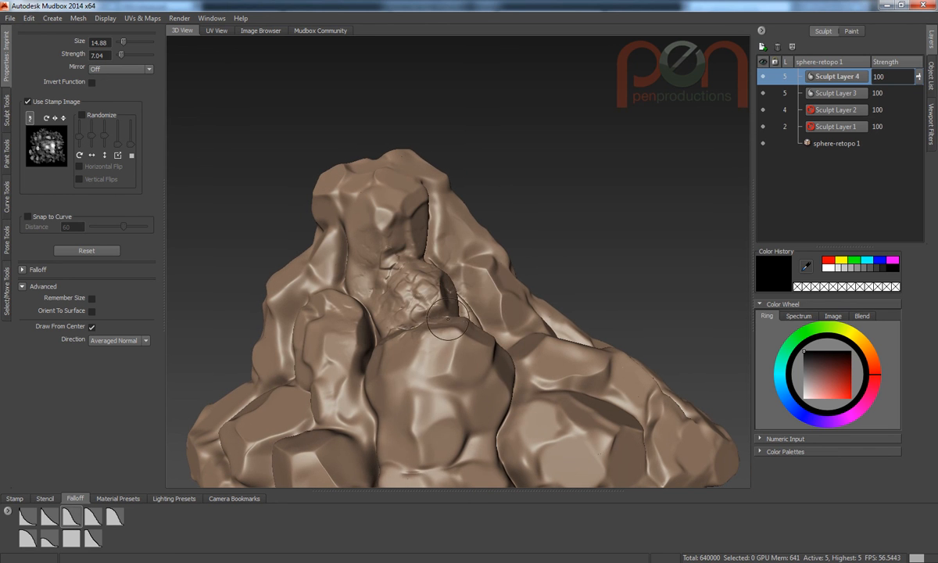
Step: Imprint the soft-edged rubble stamp over the remaining boulders and rock faces around the mountain on Sculpt Layer 4
drag(395, 324, 461, 391)
mouse_move(461, 328)
alt+mouse_down()
mouse_move(471, 291)
mouse_move(458, 300)
alt+mouse_up()
mouse_move(493, 231)
alt+mouse_down()
mouse_move(439, 267)
mouse_move(507, 236)
alt+mouse_up()
drag(451, 174, 496, 146)
mouse_move(490, 234)
alt+mouse_down()
mouse_move(557, 235)
mouse_move(490, 236)
alt+mouse_up()
drag(528, 278, 586, 238)
alt+drag(522, 319, 580, 328)
mouse_move(639, 327)
alt+mouse_down()
mouse_move(565, 357)
mouse_move(520, 326)
alt+mouse_up()
alt+drag(587, 295, 552, 266)
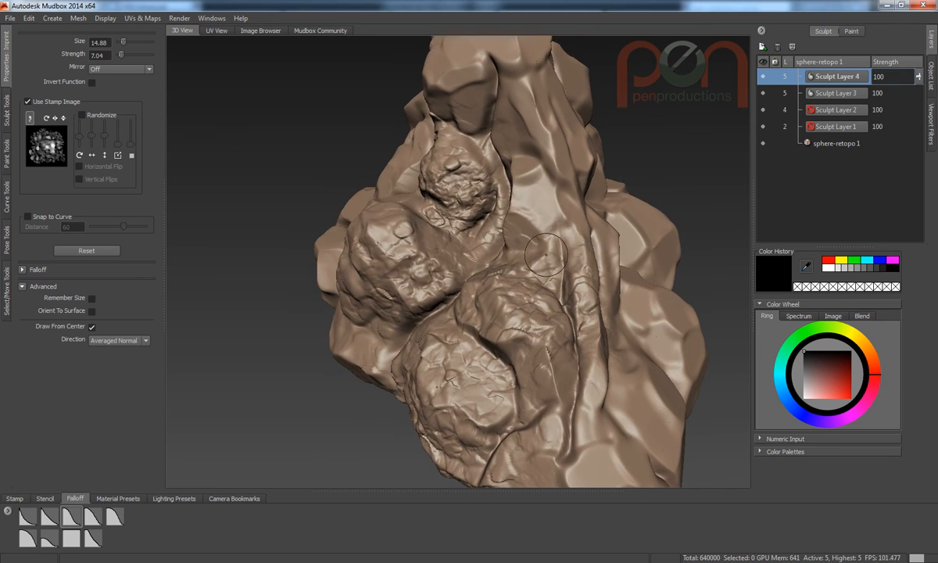
Step: Reduce the strength of Sculpt Layer 4 to 46 and check the softened rubble detail from several sides of the mountain
mouse_move(559, 184)
alt+mouse_down()
mouse_move(476, 229)
mouse_move(476, 366)
mouse_move(531, 277)
mouse_move(299, 291)
mouse_move(389, 236)
mouse_move(382, 236)
alt+mouse_up()
drag(918, 79, 920, 100)
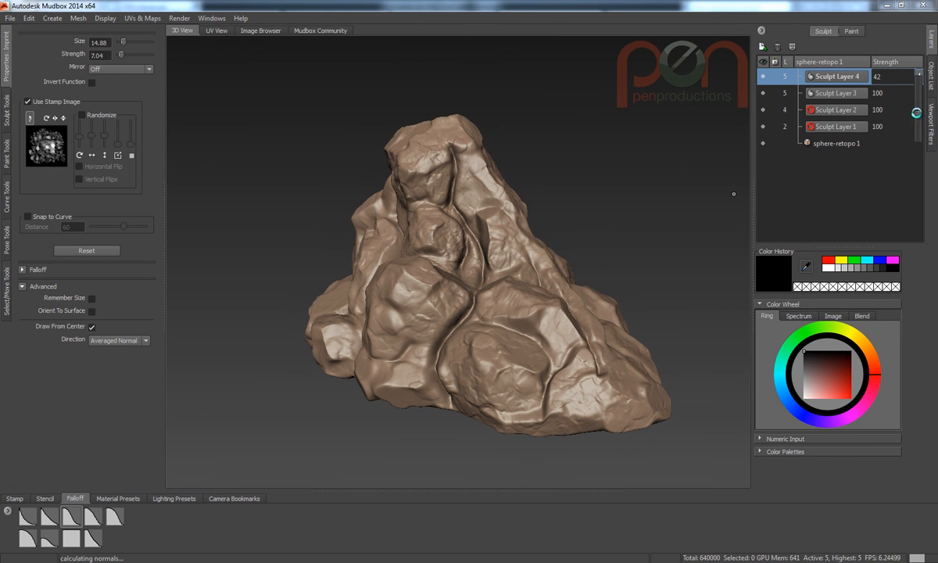
drag(917, 115, 918, 75)
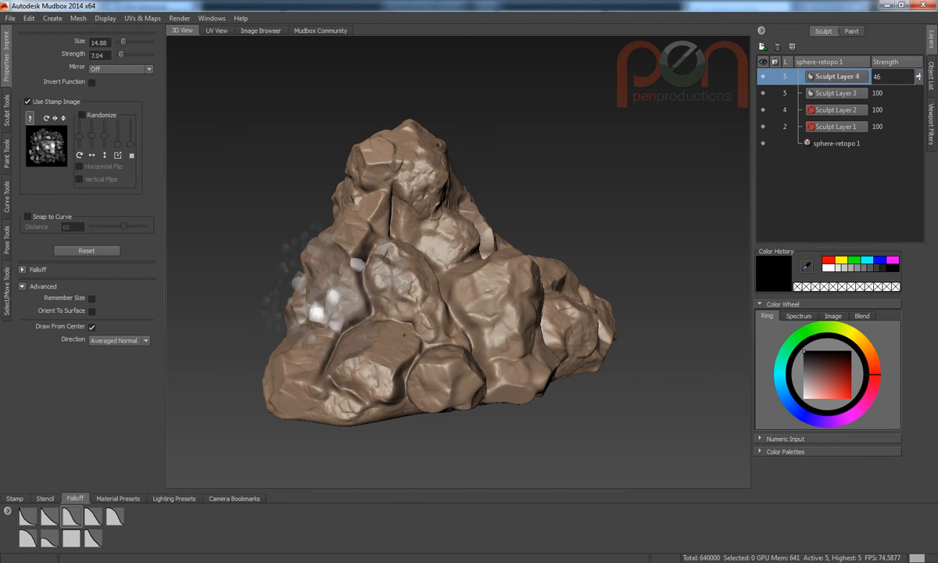
mouse_move(454, 320)
alt+mouse_down()
mouse_move(531, 311)
mouse_move(445, 328)
alt+mouse_up()
mouse_move(523, 370)
alt+mouse_down()
mouse_move(217, 365)
mouse_move(688, 274)
alt+mouse_up()
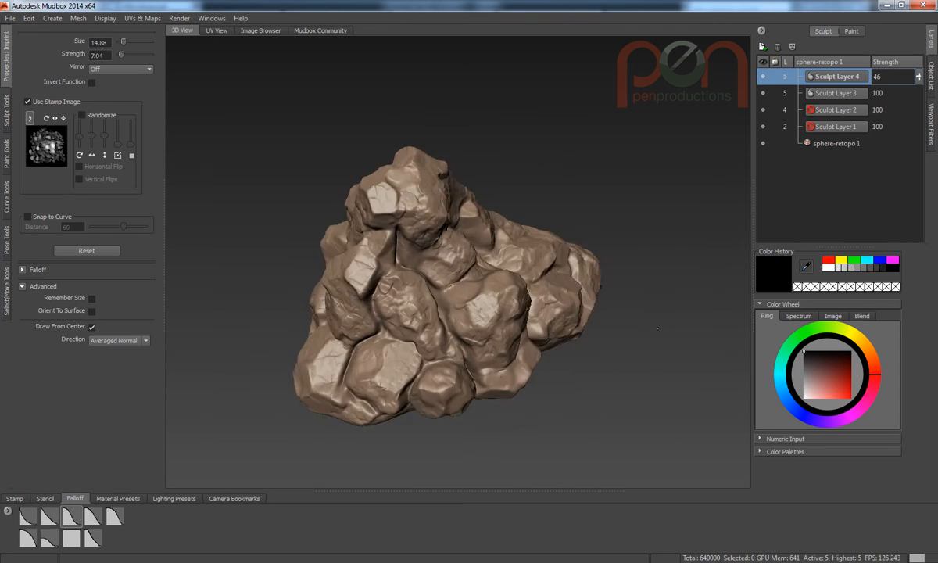
mouse_move(474, 305)
alt+mouse_down()
mouse_move(269, 302)
mouse_move(523, 296)
mouse_move(528, 312)
mouse_move(476, 311)
mouse_move(512, 304)
alt+mouse_up()
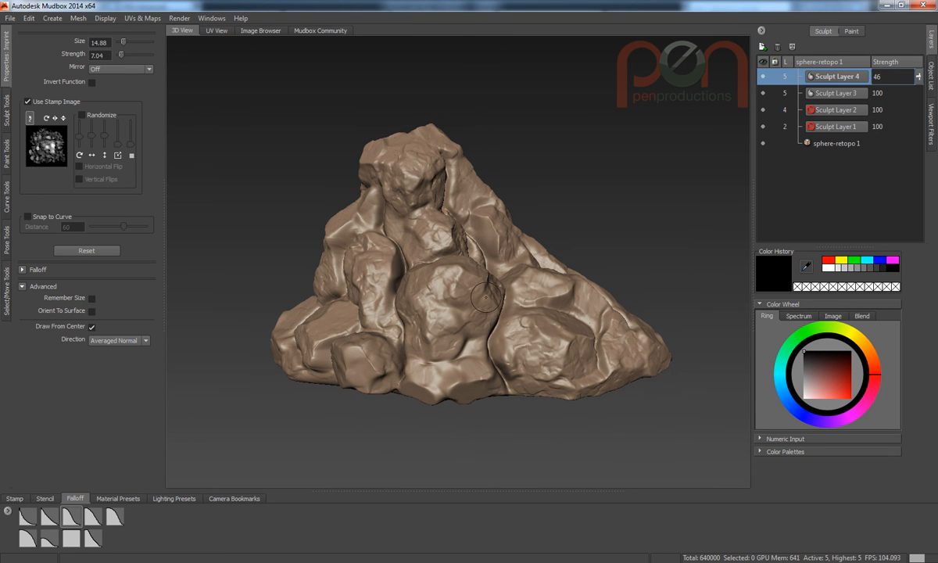
mouse_move(508, 316)
alt+mouse_down()
mouse_move(639, 299)
mouse_move(728, 309)
mouse_move(528, 295)
alt+mouse_up()
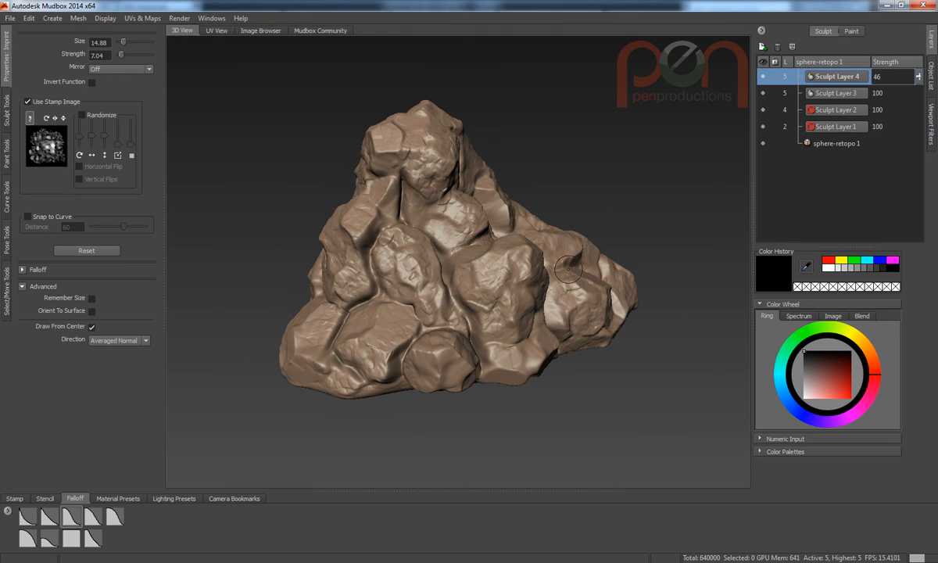